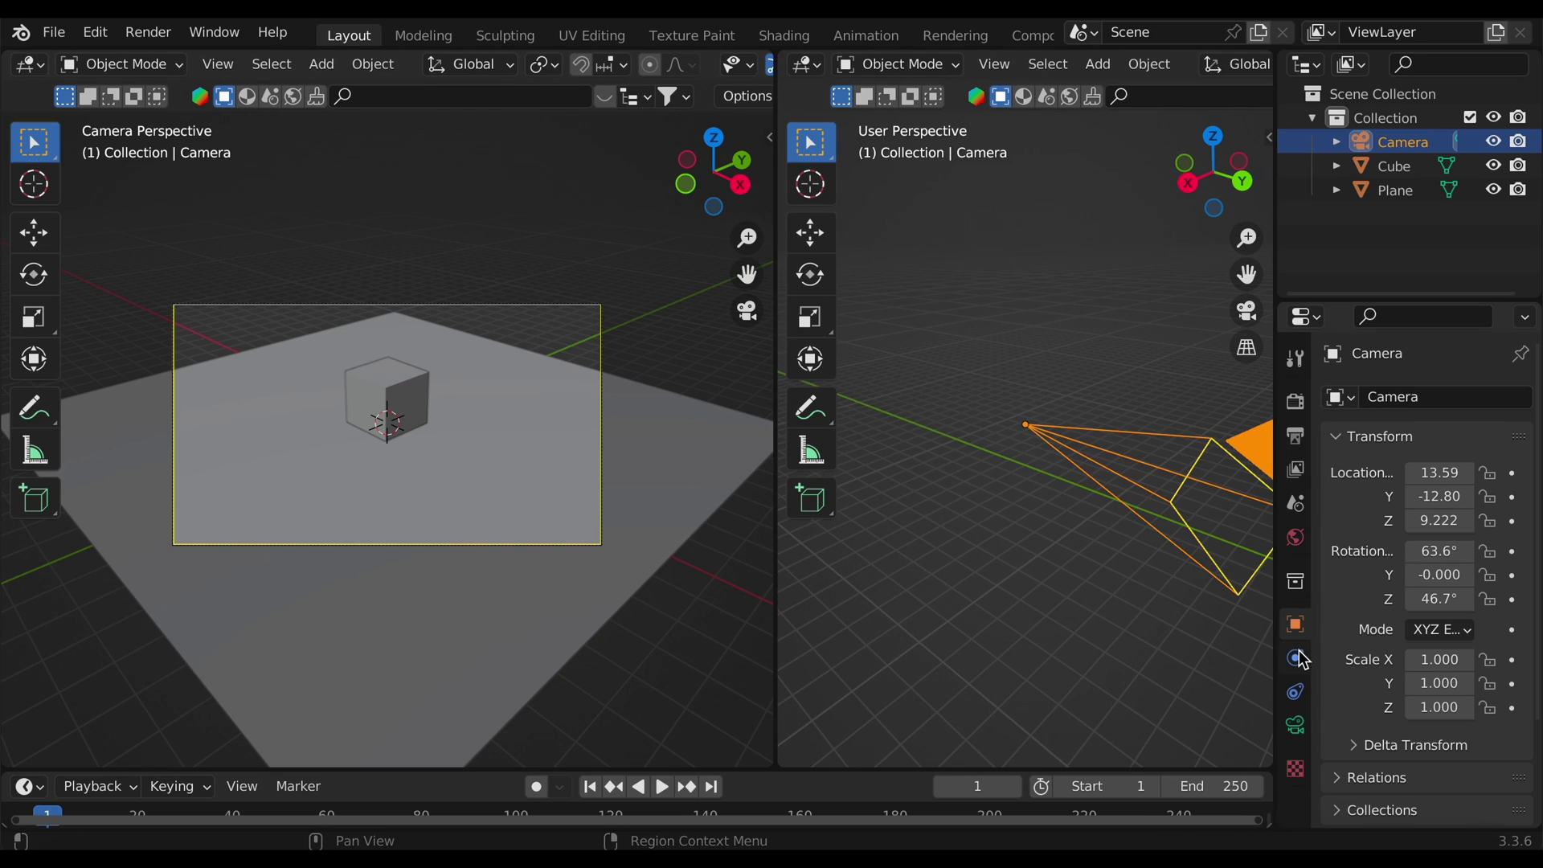
# Step: Add a Clamp To constraint to the camera targeting the NurbsPath curve
pyautogui.click(1296, 694)
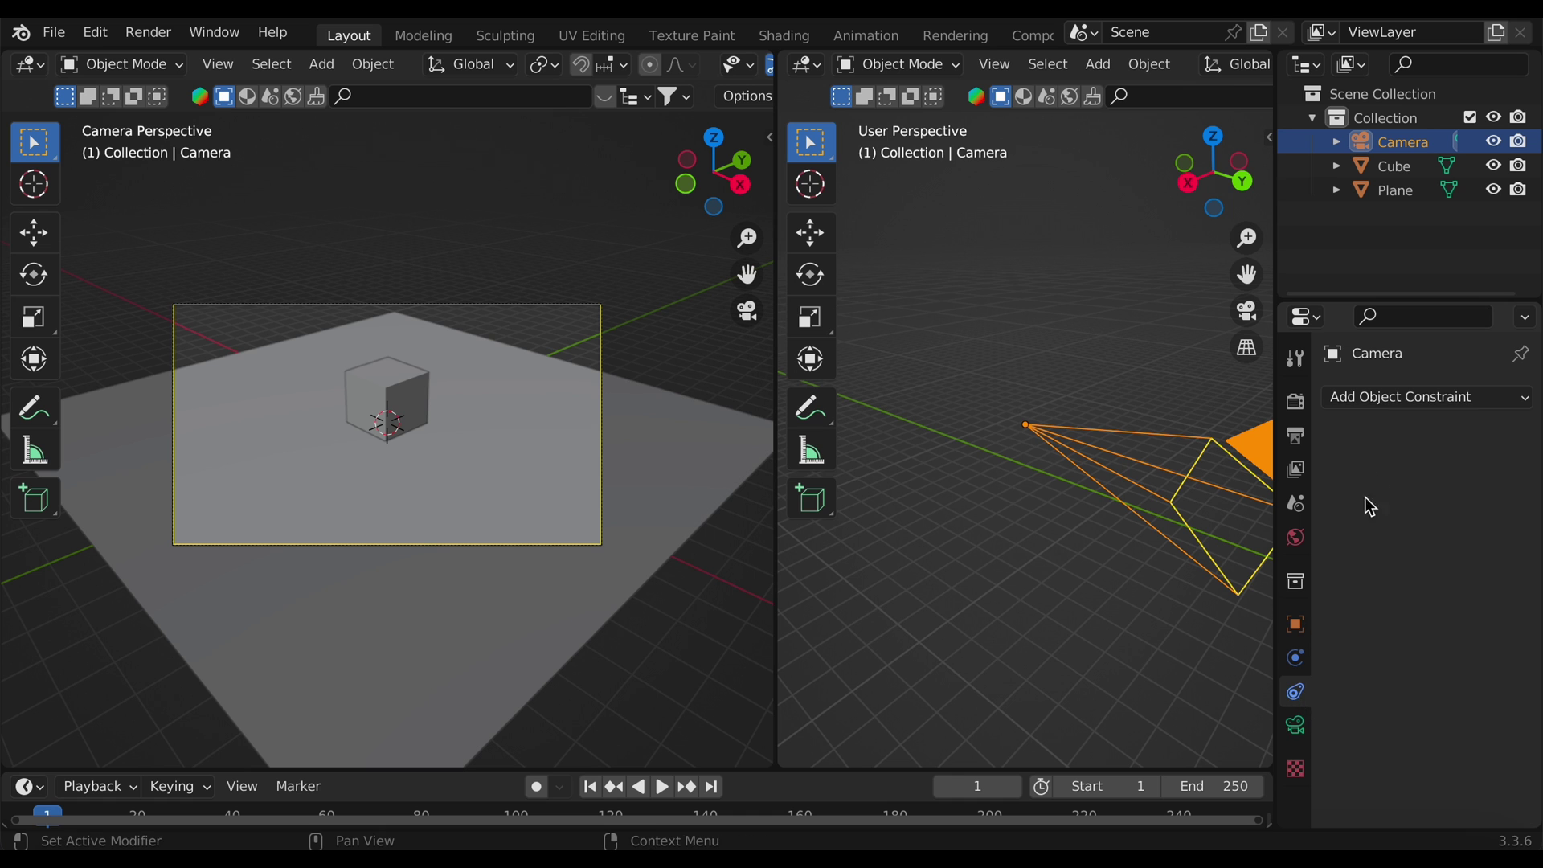
pyautogui.click(1378, 402)
pyautogui.click(1286, 464)
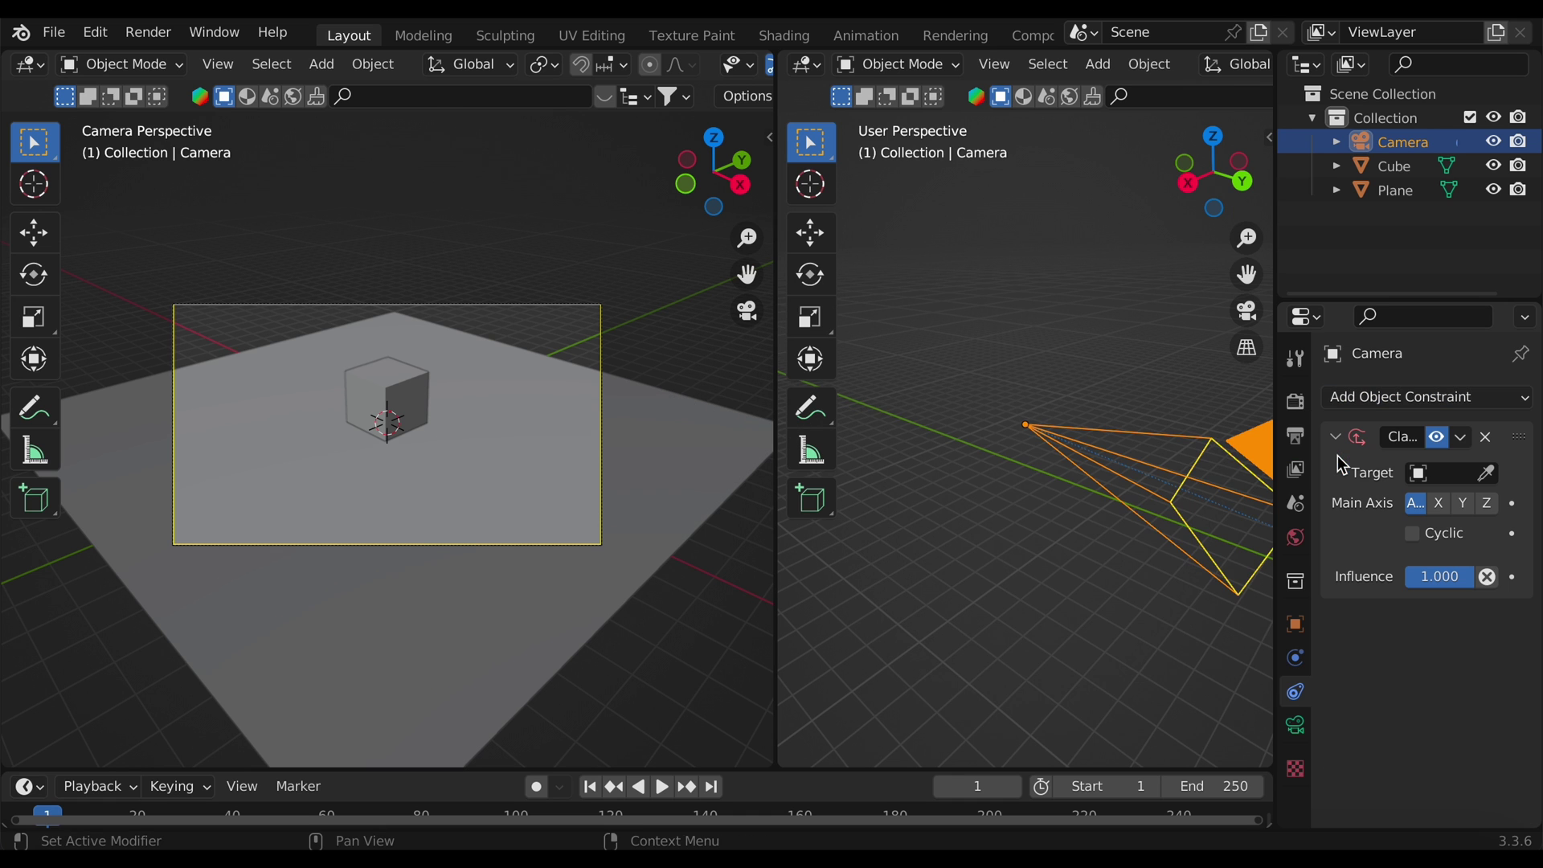
pyautogui.scroll(-5, 1185, 555)
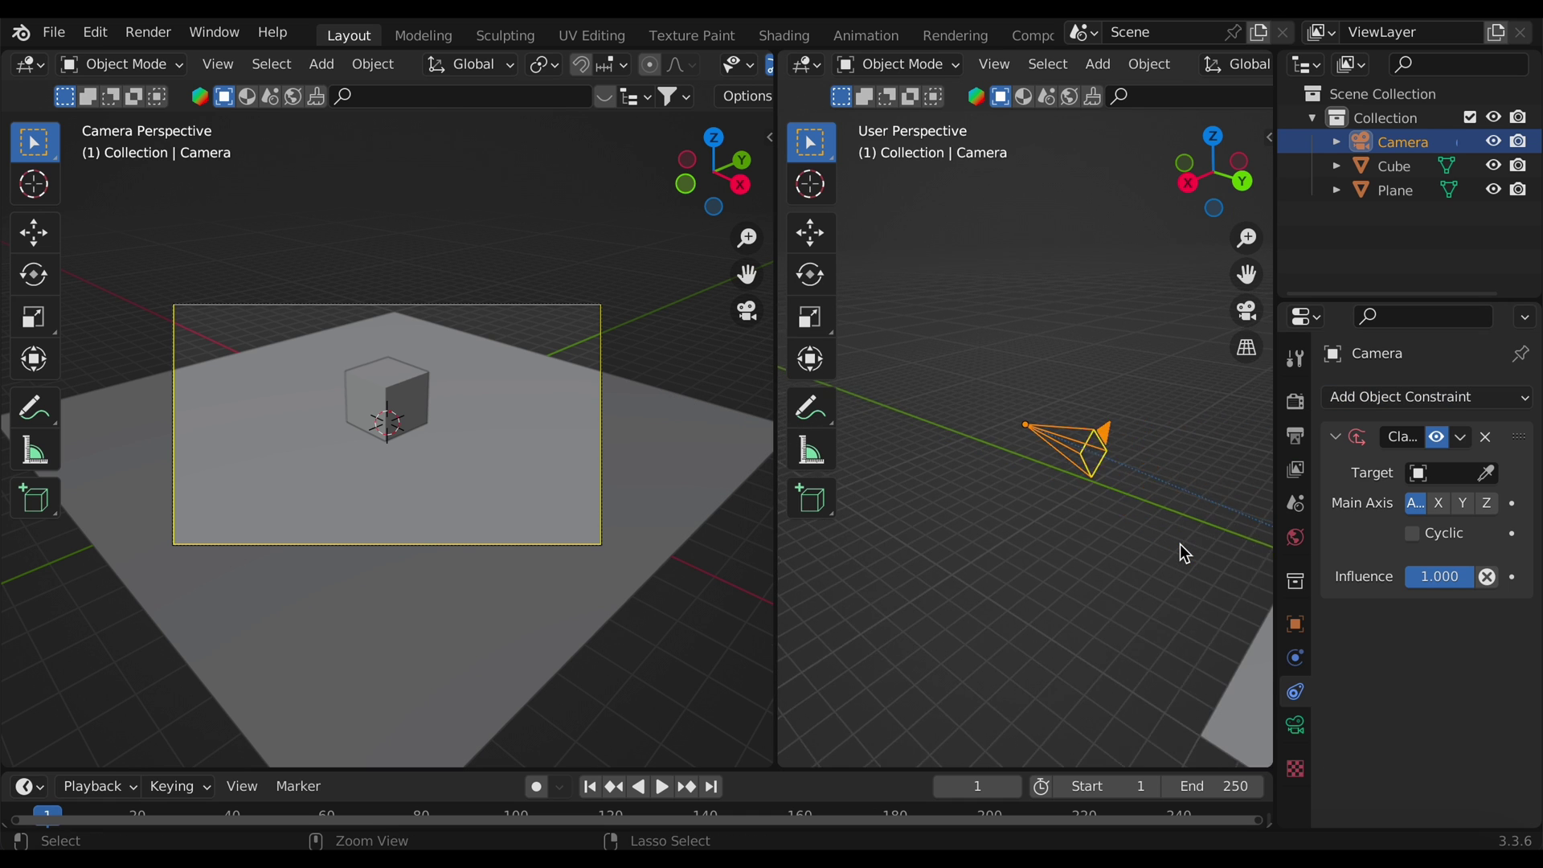
pyautogui.keyDown('shift'); pyautogui.scroll(-3, 1180, 543); pyautogui.keyUp('shift')
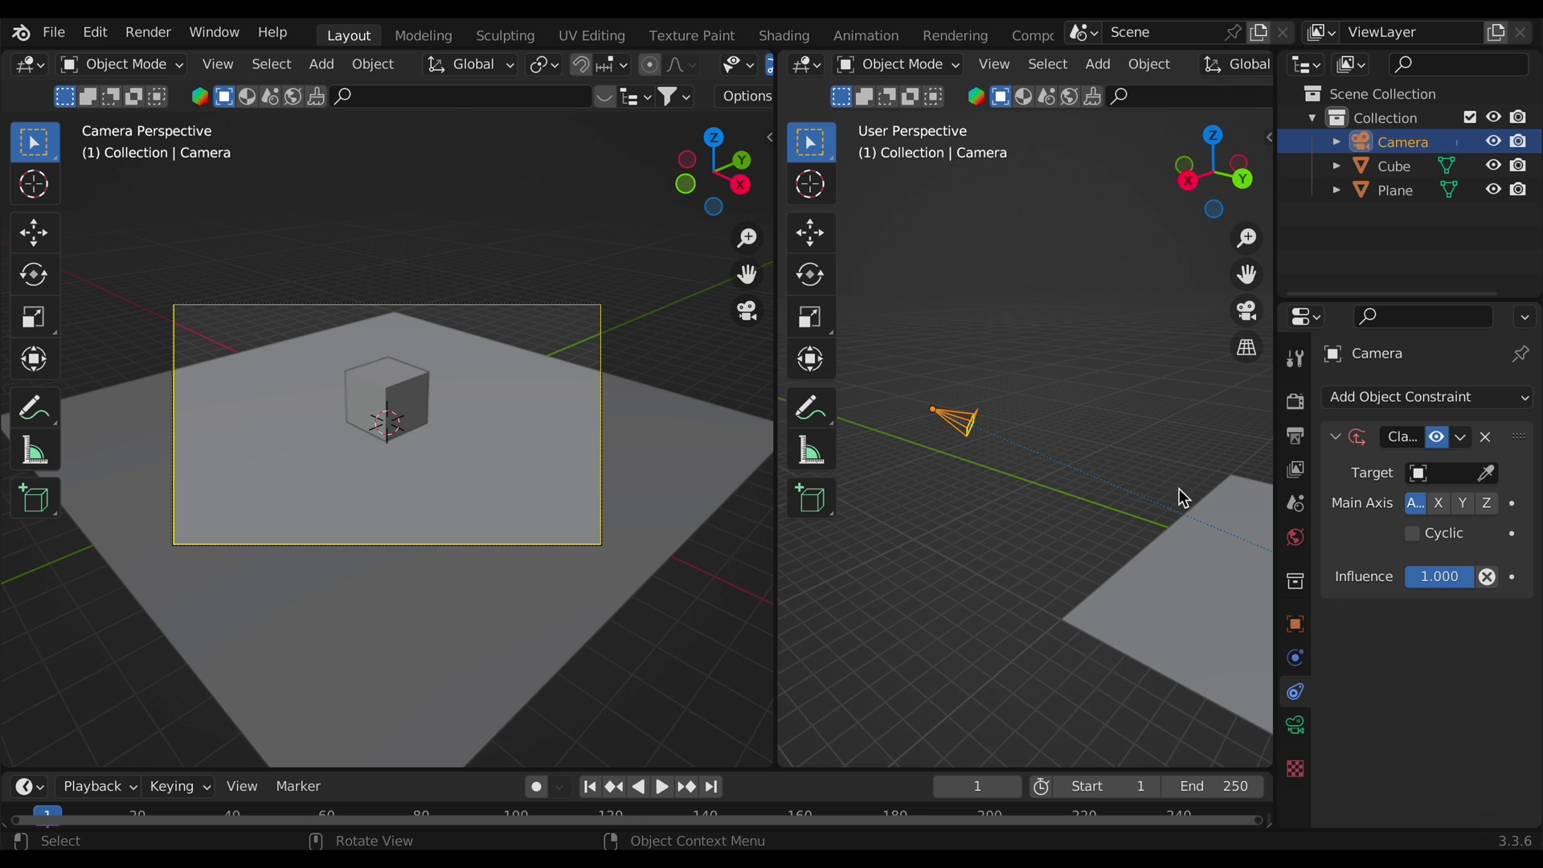
pyautogui.click(1239, 189)
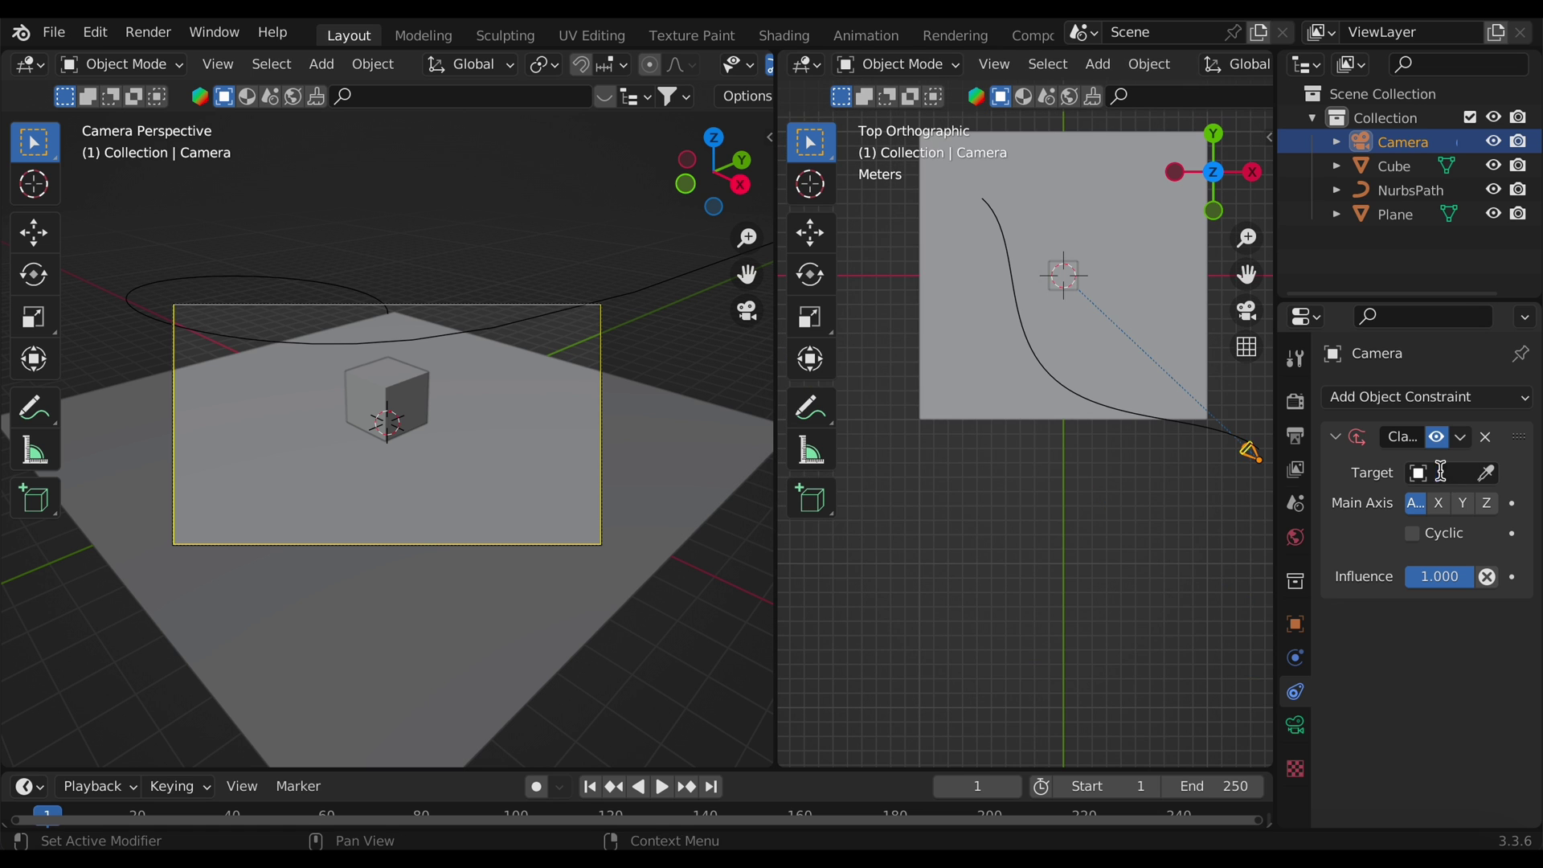
pyautogui.click(1427, 479)
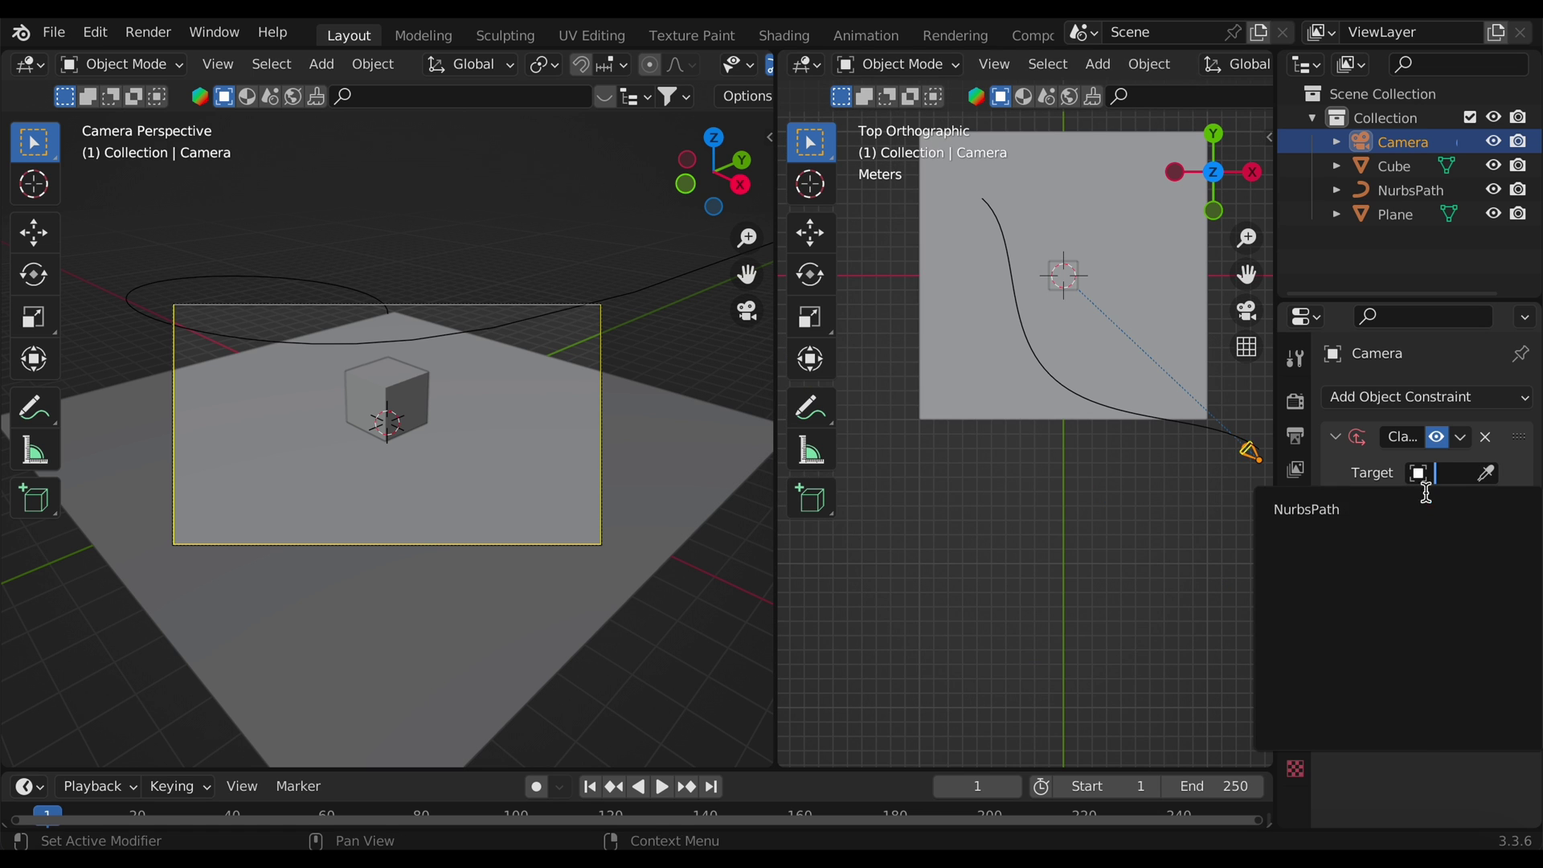
pyautogui.click(1270, 510)
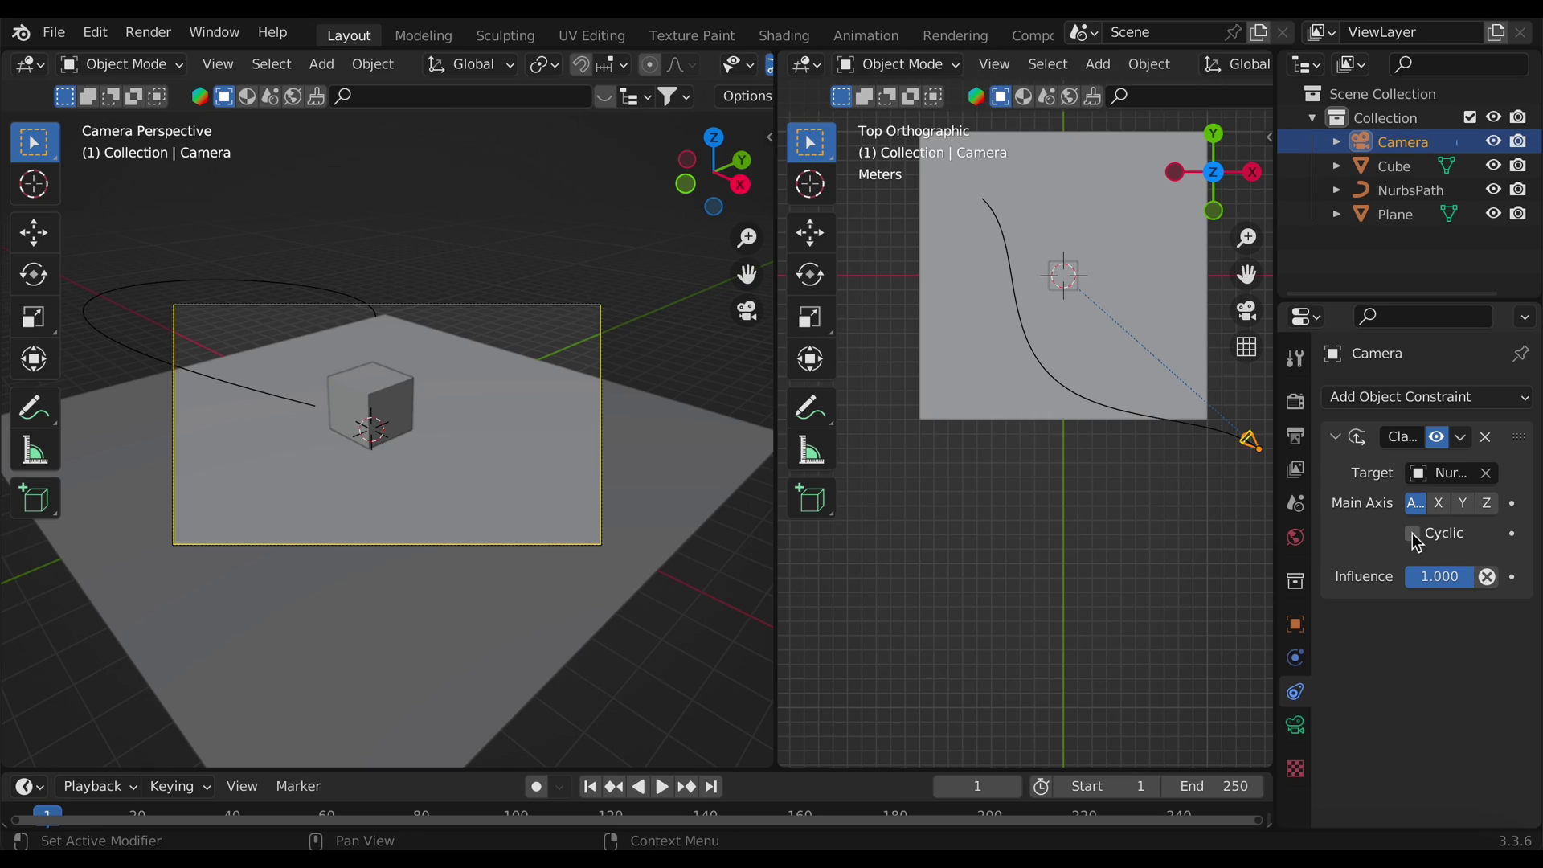
# Step: Turn on Cyclic and slide the camera along the path on the X axis
pyautogui.click(1415, 535)
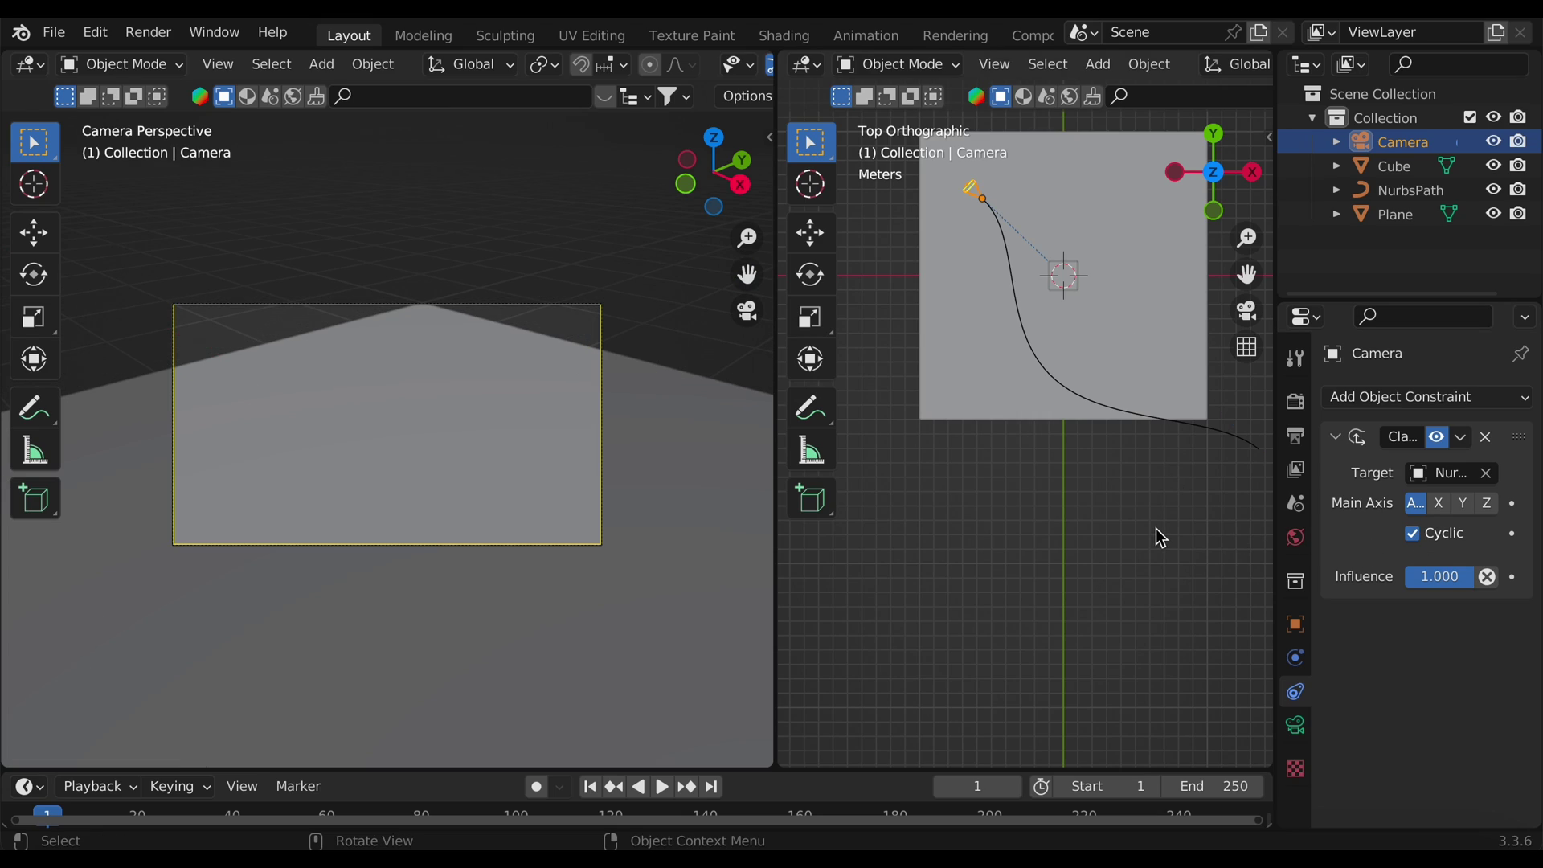
pyautogui.press('KP_2')
pyautogui.press('g')
pyautogui.press('x')
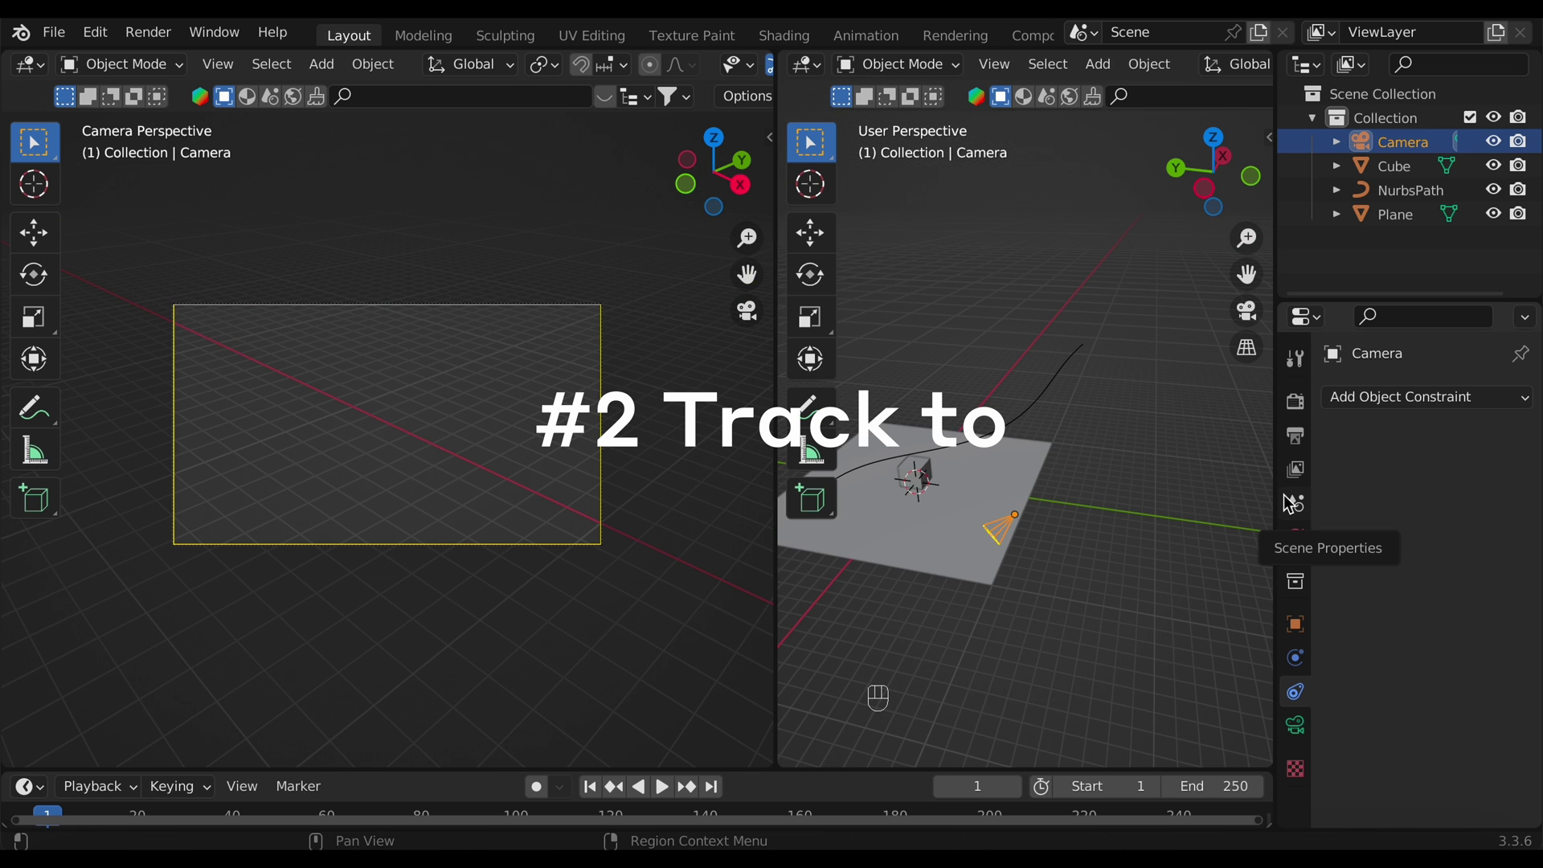
# Step: Add a Track To constraint to the camera with the Cube as its target
pyautogui.click(1373, 399)
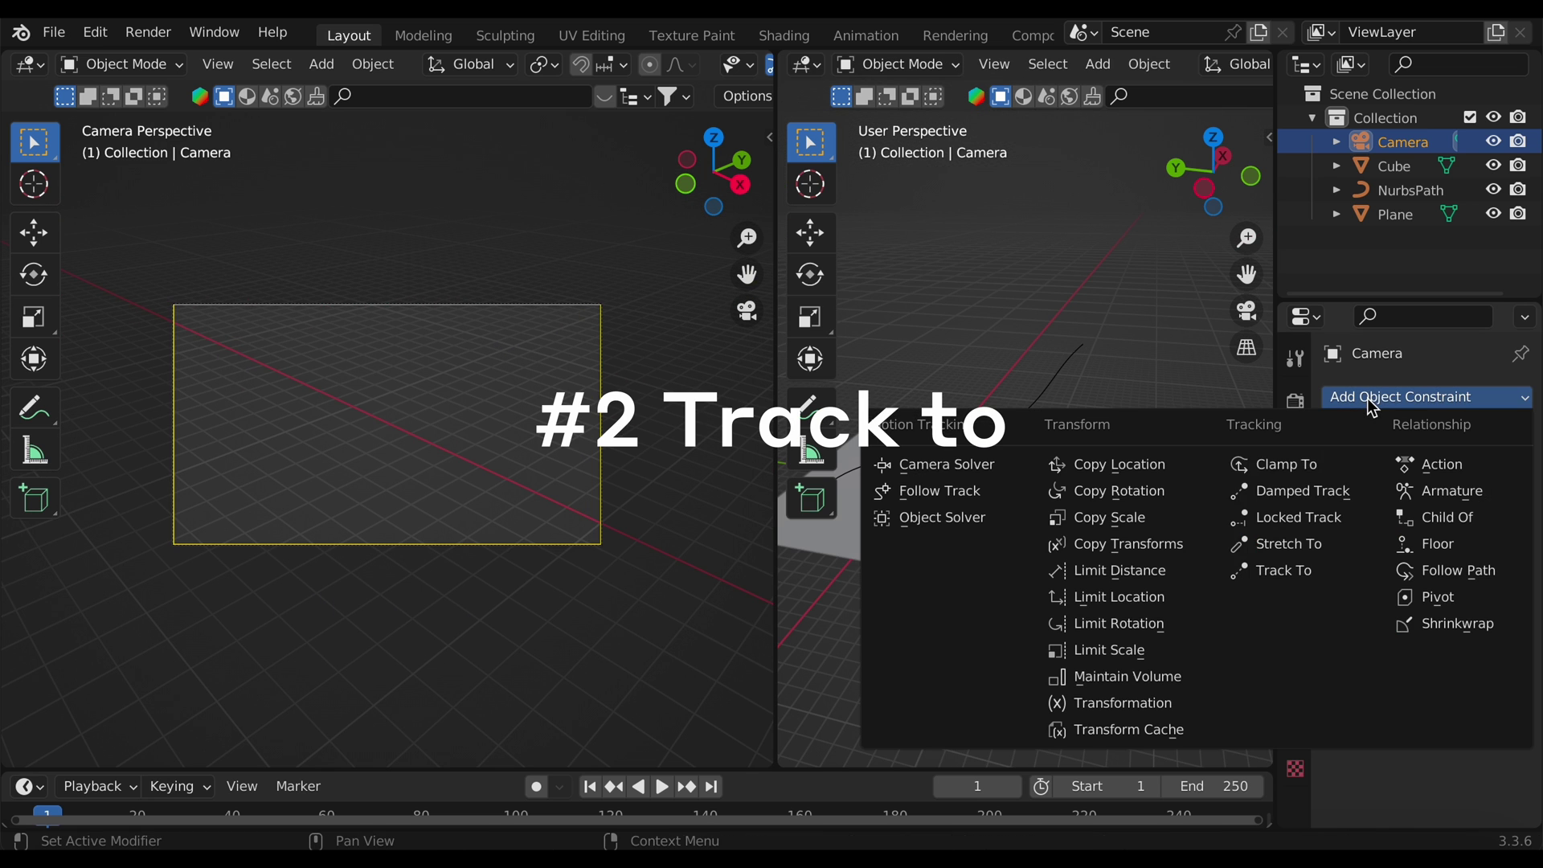
pyautogui.click(1324, 575)
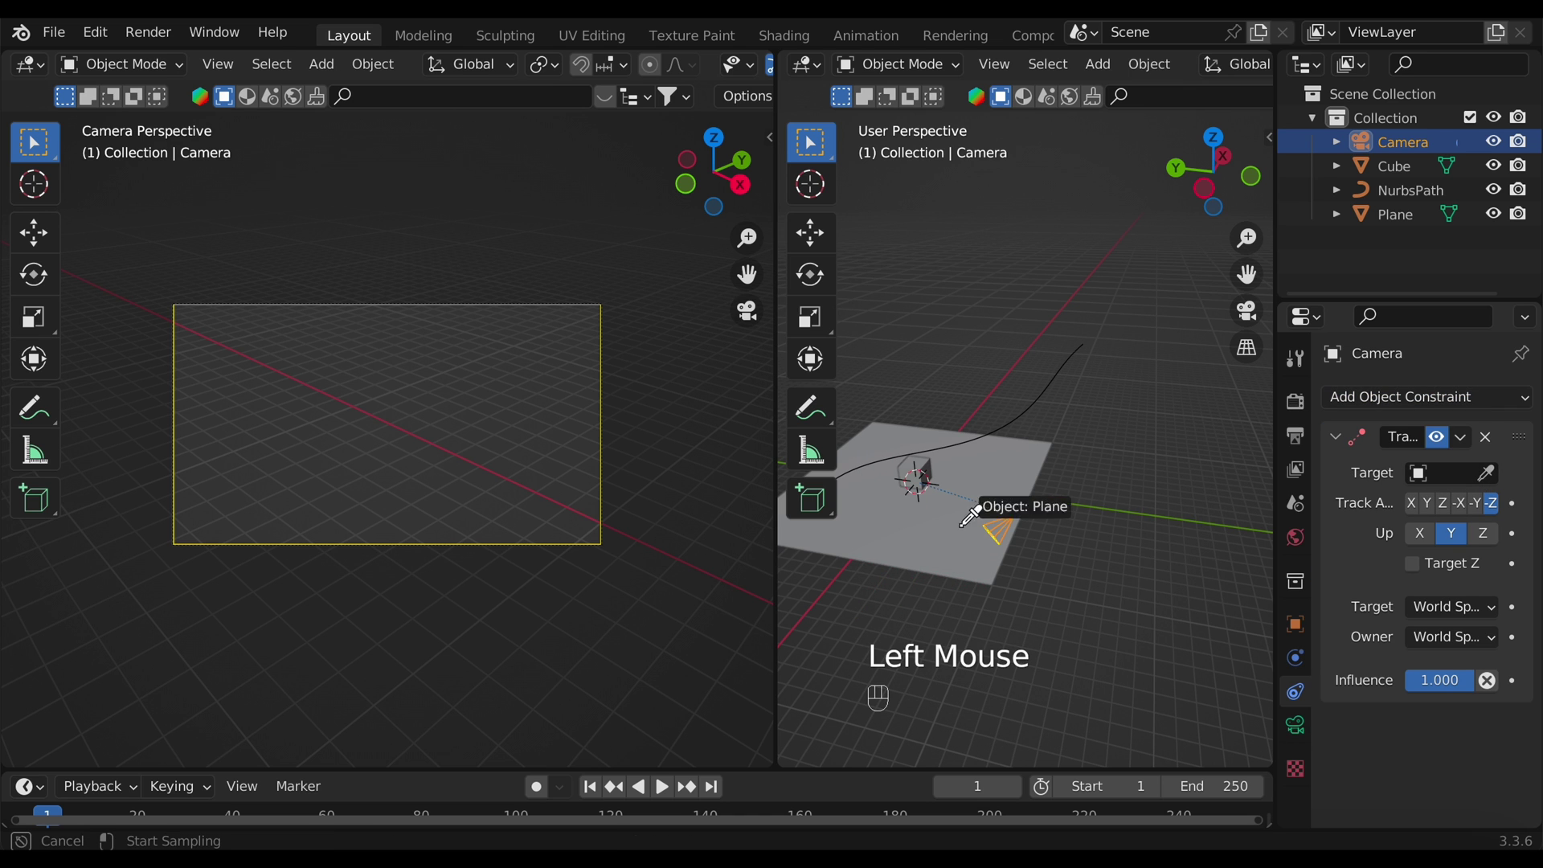
pyautogui.click(924, 470)
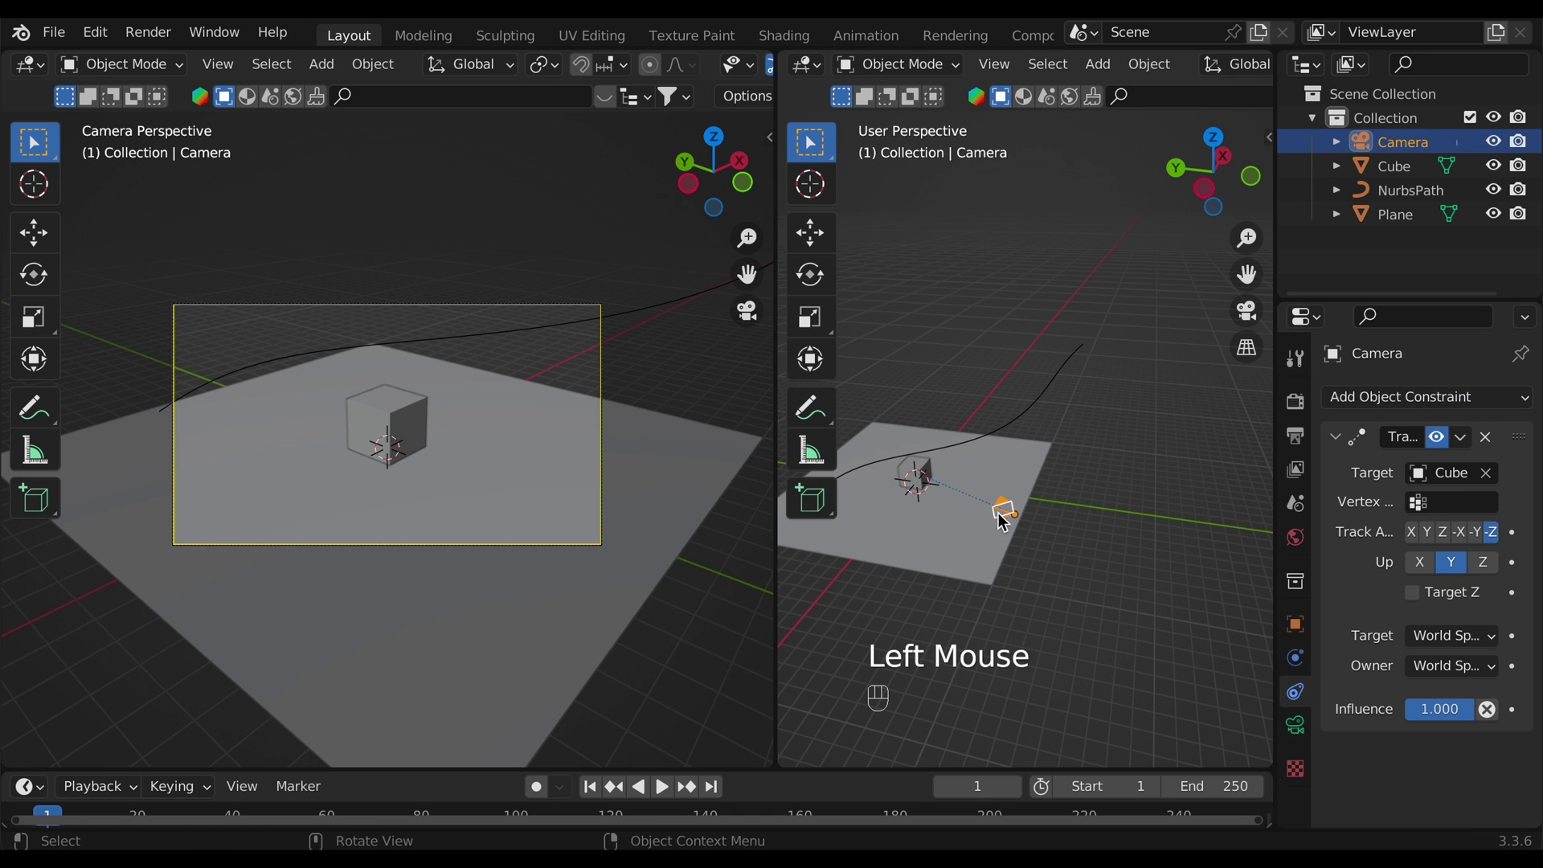
# Step: Test the tracking by moving and rotating the Cube, cancelling each change
pyautogui.moveTo(1086, 511); pyautogui.dragTo(947, 534, button='middle')
pyautogui.click(942, 519)
pyautogui.press('g')
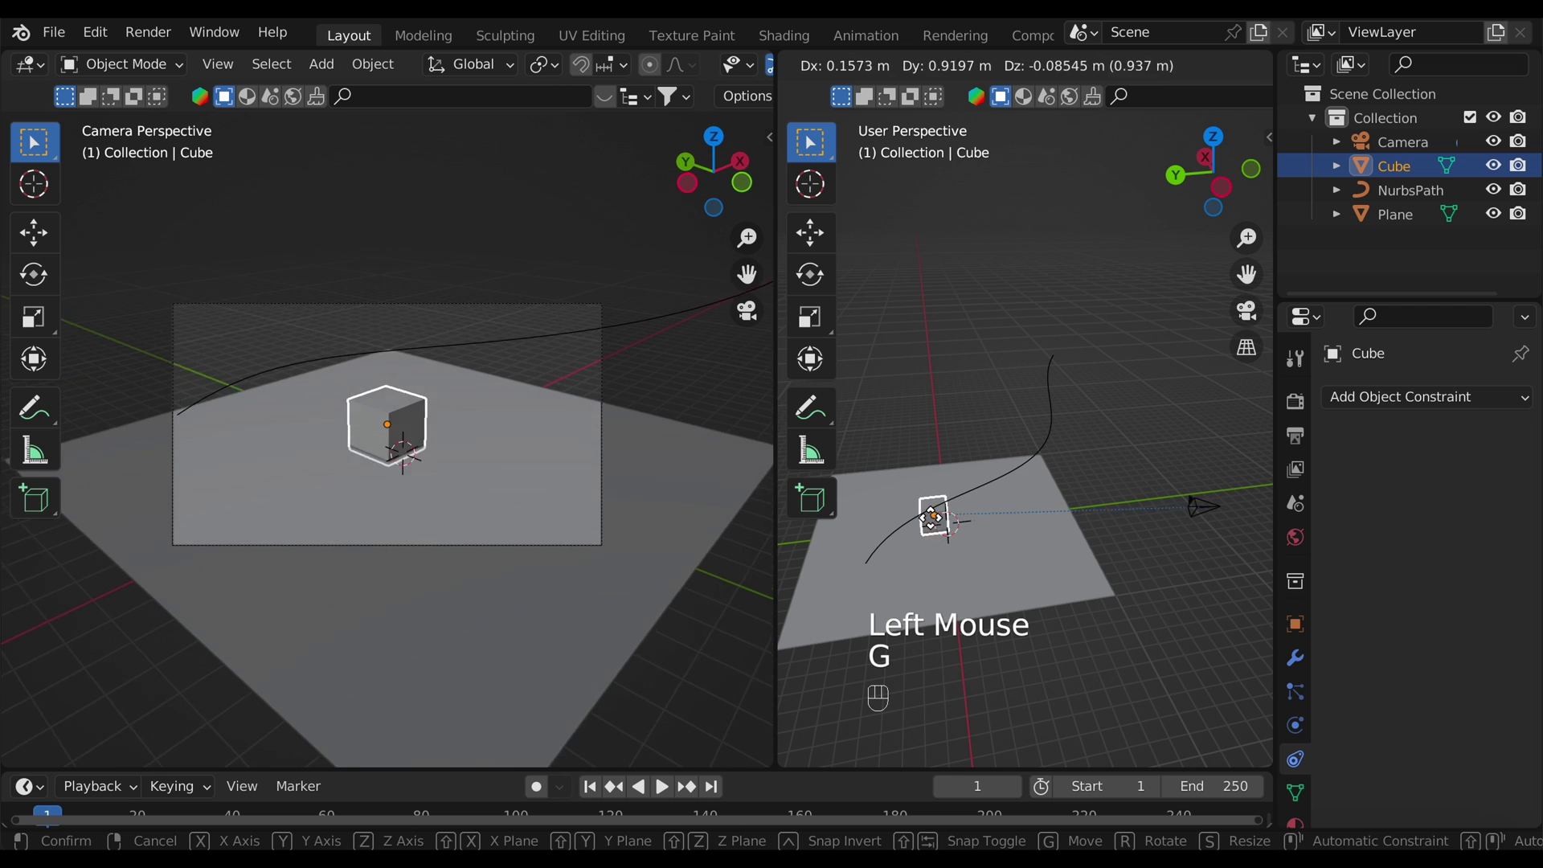
pyautogui.press('Escape')
pyautogui.click(1192, 506)
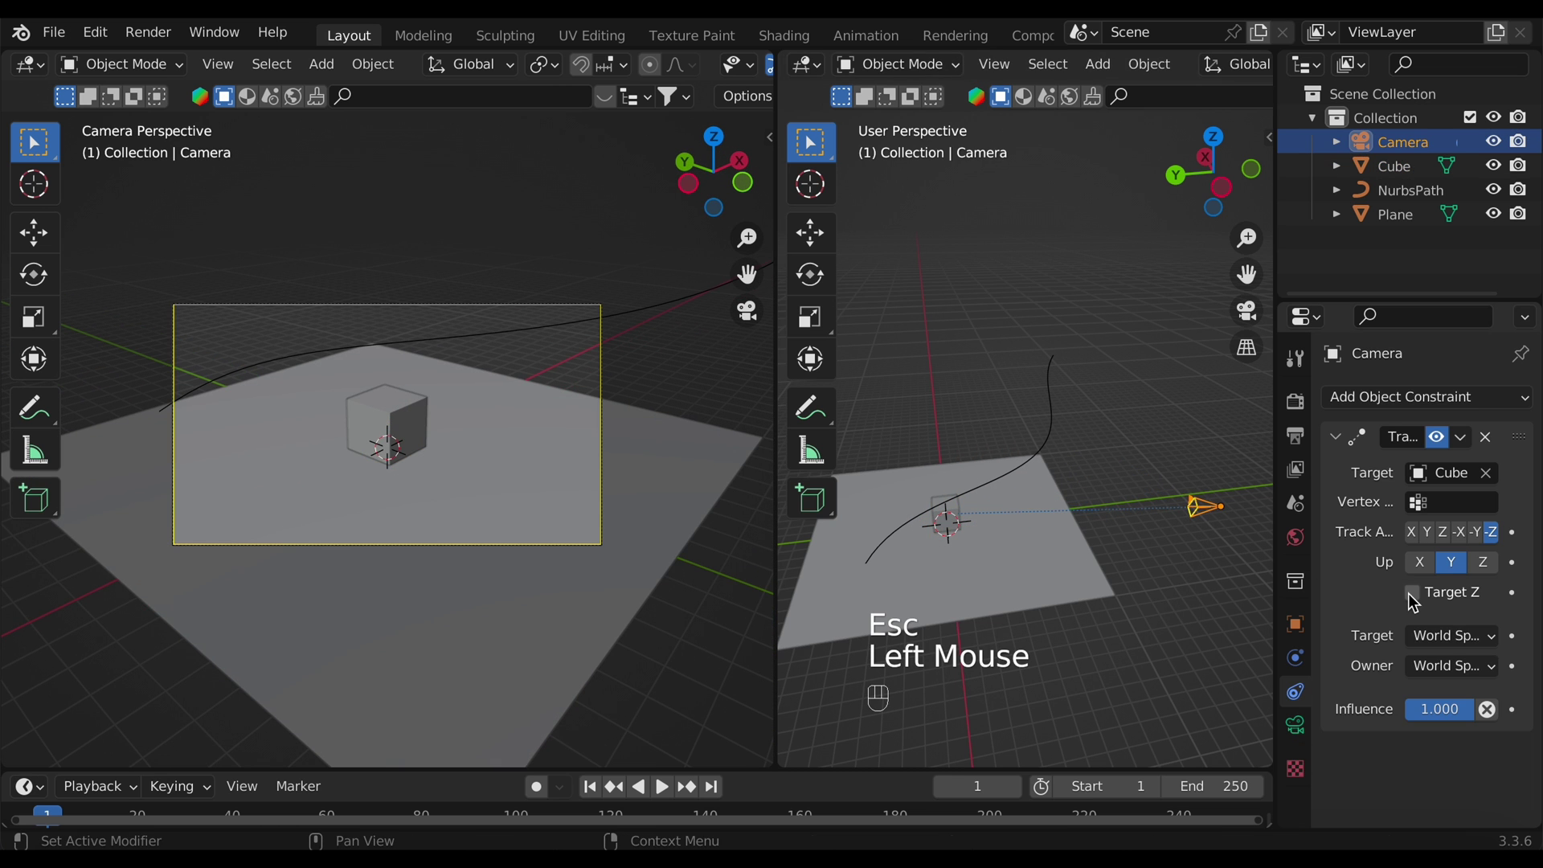
pyautogui.click(956, 518)
pyautogui.press('r')
pyautogui.press('r')
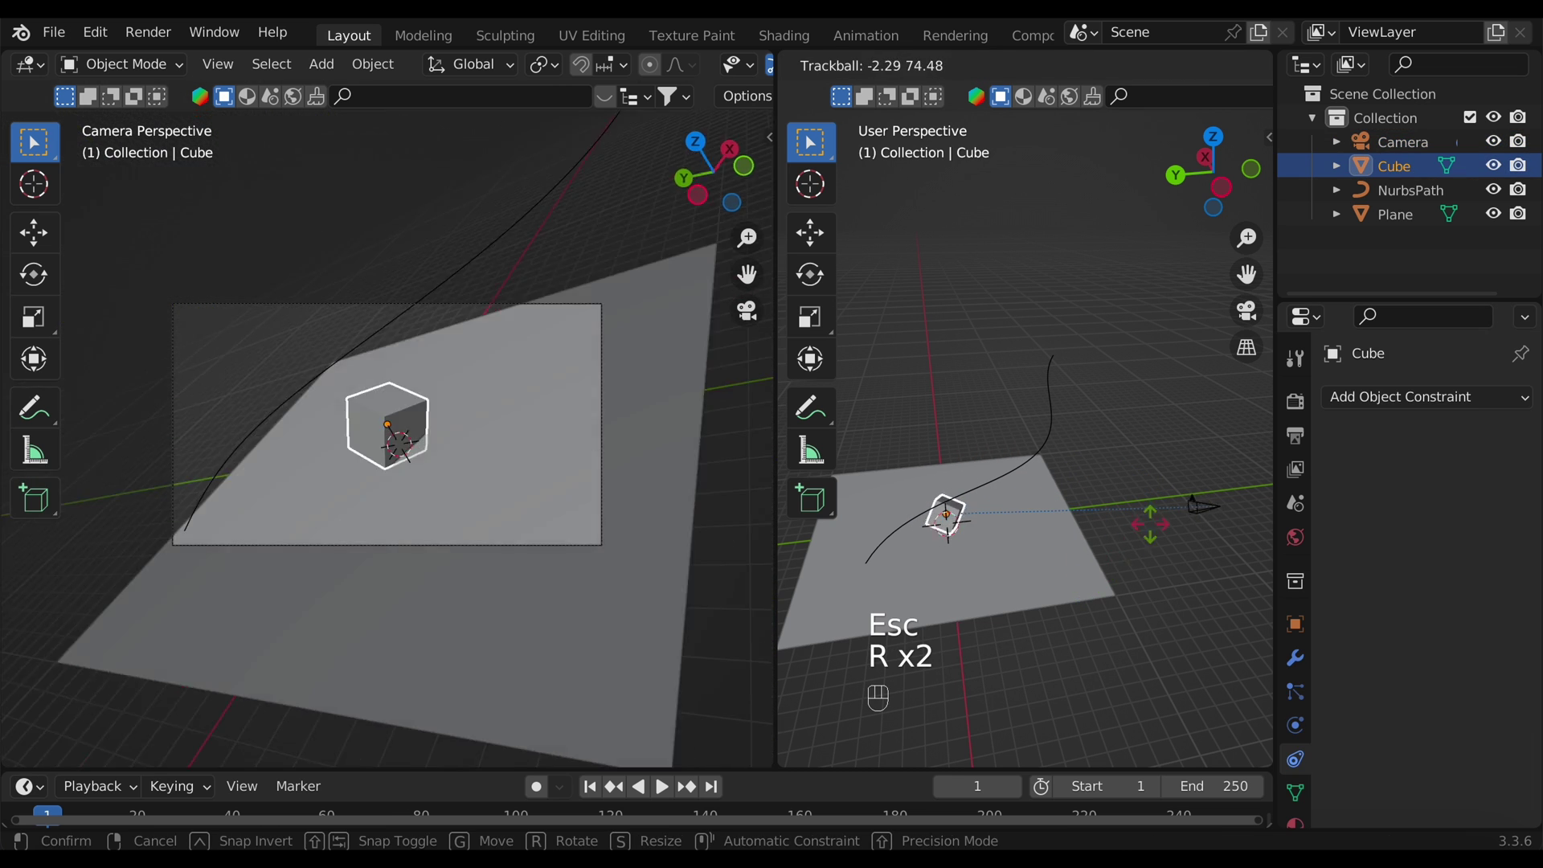
pyautogui.press('Escape')
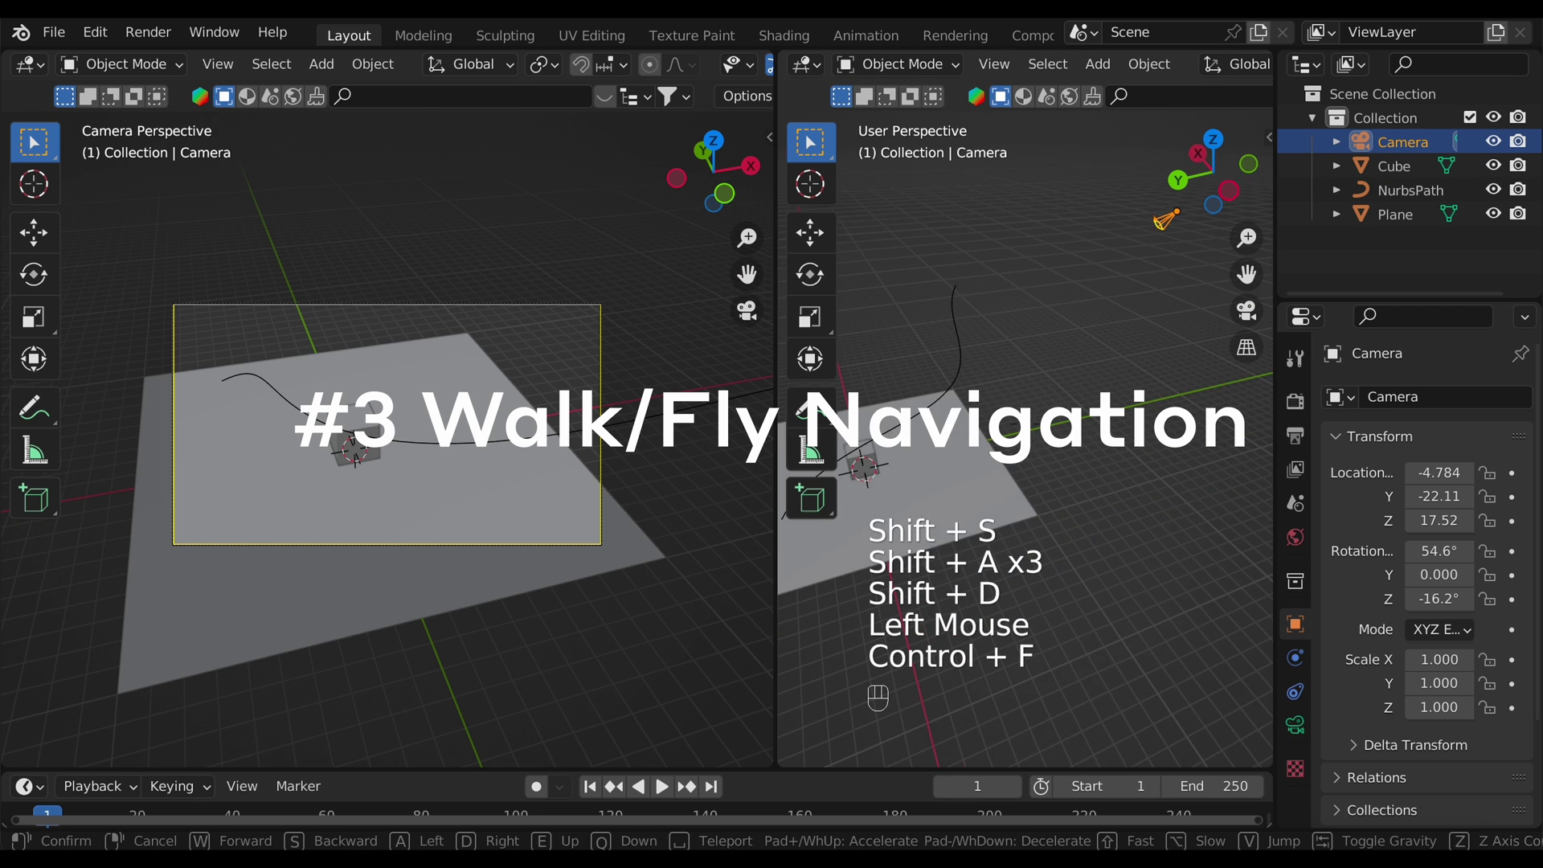
# Step: Walk the camera left and backward through the scene in two walk sessions
pyautogui.press('shift')
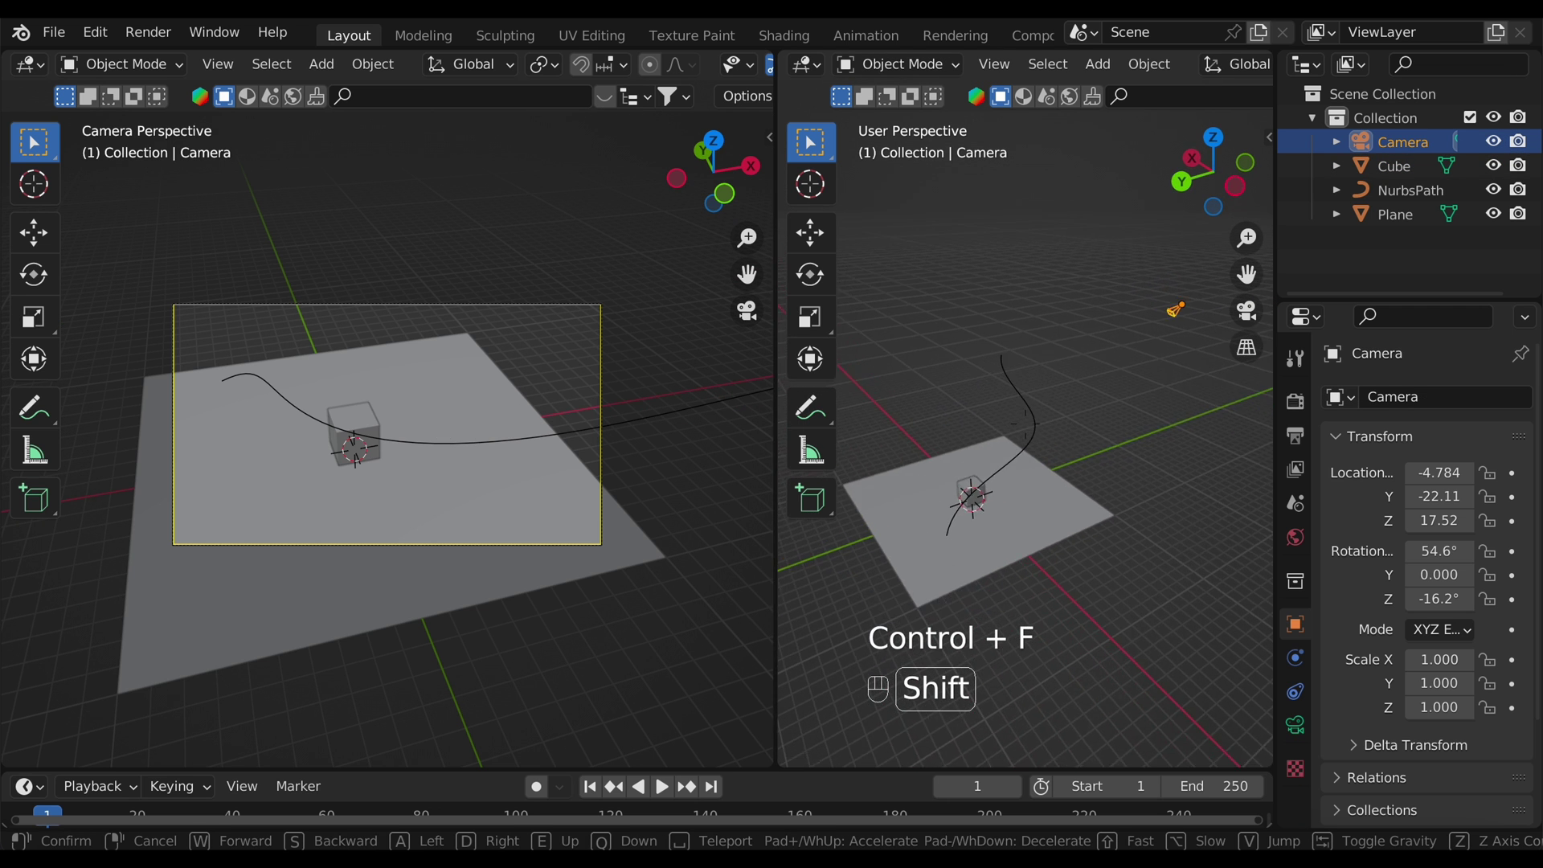
pyautogui.hotkey('shift', 'a')
pyautogui.hotkey('shift', 'a')
pyautogui.click(980, 458)
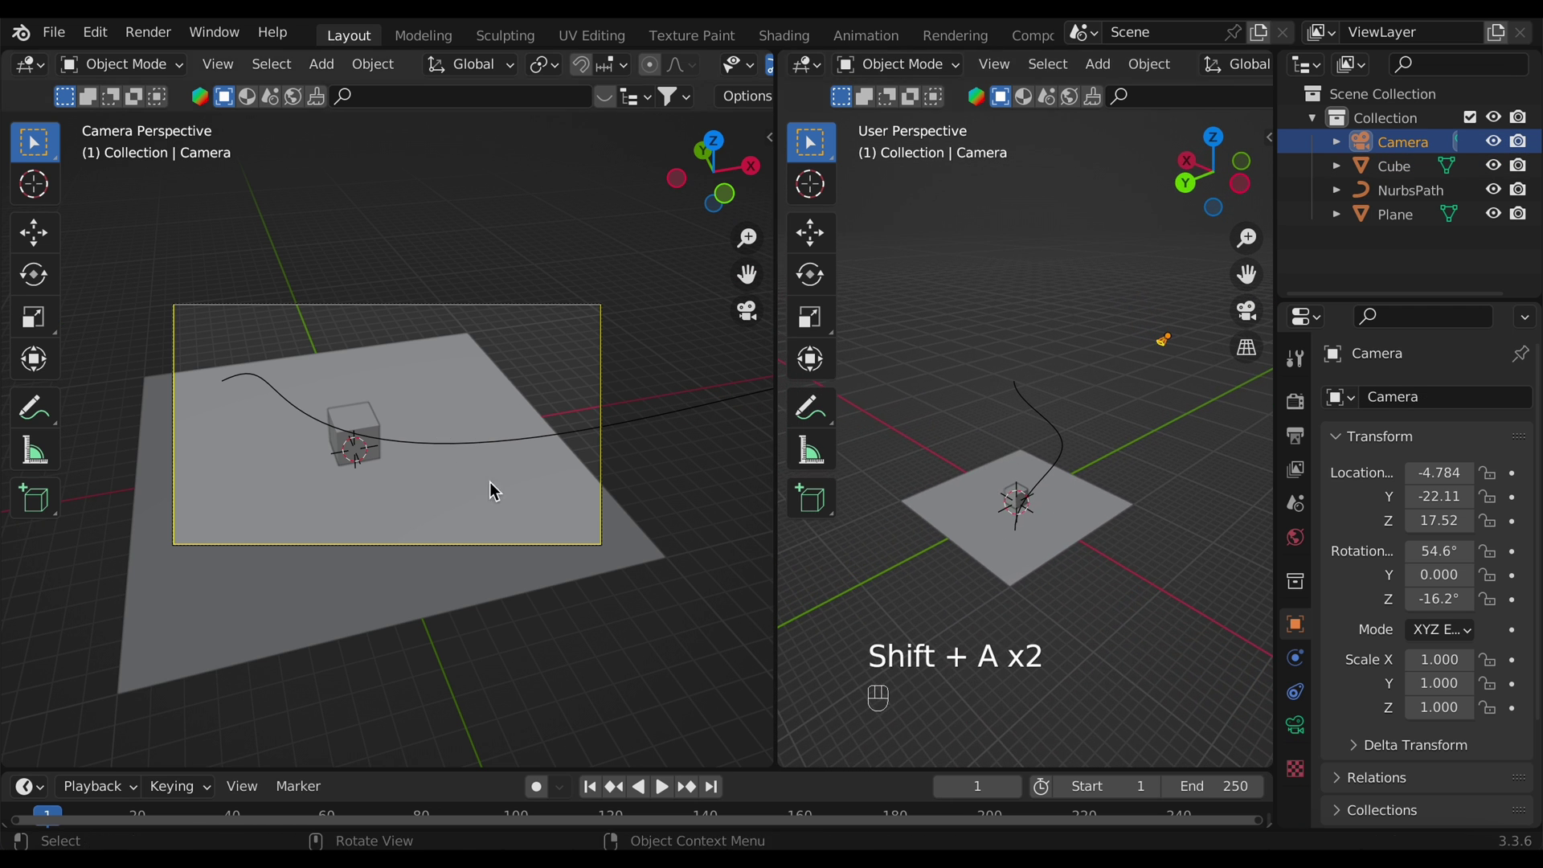
pyautogui.hotkey('ctrl', 'f')
pyautogui.hotkey('shift', 's')
pyautogui.hotkey('shift', 'a')
pyautogui.hotkey('shift', 'a')
pyautogui.hotkey('shift', 'a')
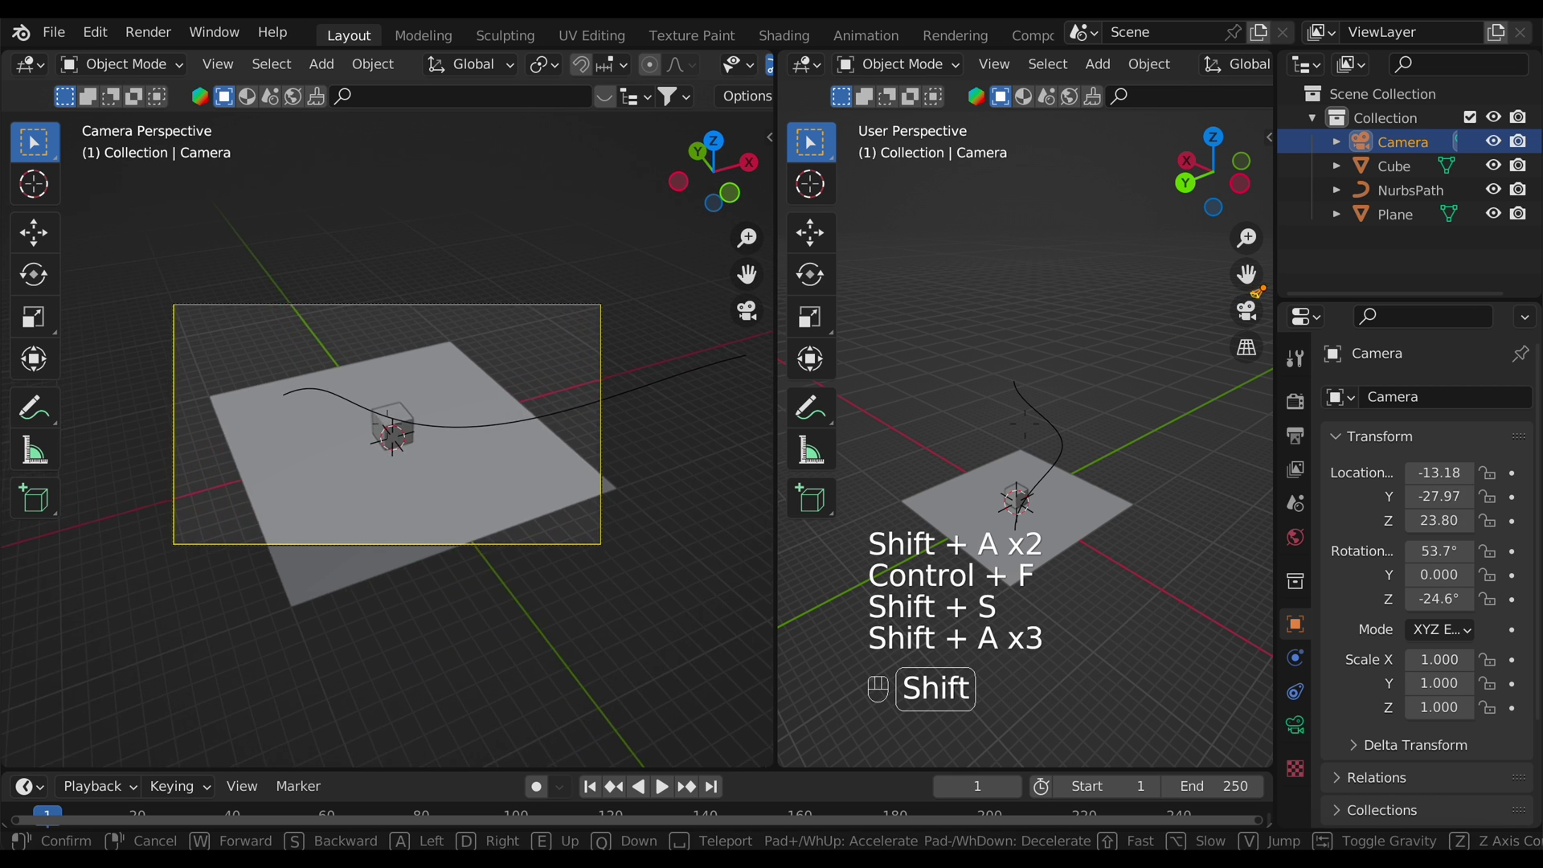
pyautogui.hotkey('shift', 'w')
pyautogui.hotkey('shift', 'a')
pyautogui.hotkey('shift', 'a')
pyautogui.hotkey('shift', 'a')
pyautogui.hotkey('shift', 'a')
pyautogui.hotkey('shift', 'a')
pyautogui.hotkey('shift', 'a')
pyautogui.hotkey('shift', 'a')
pyautogui.hotkey('shift', 'a')
pyautogui.hotkey('shift', 'a')
pyautogui.hotkey('shift', 'a')
pyautogui.hotkey('shift', 'a')
pyautogui.hotkey('shift', 'a')
pyautogui.hotkey('shift', 'a')
pyautogui.hotkey('shift', 'a')
pyautogui.hotkey('shift', 'a')
pyautogui.hotkey('shift', 'a')
pyautogui.hotkey('shift', 'a')
pyautogui.hotkey('shift', 'a')
pyautogui.hotkey('shift', 'a')
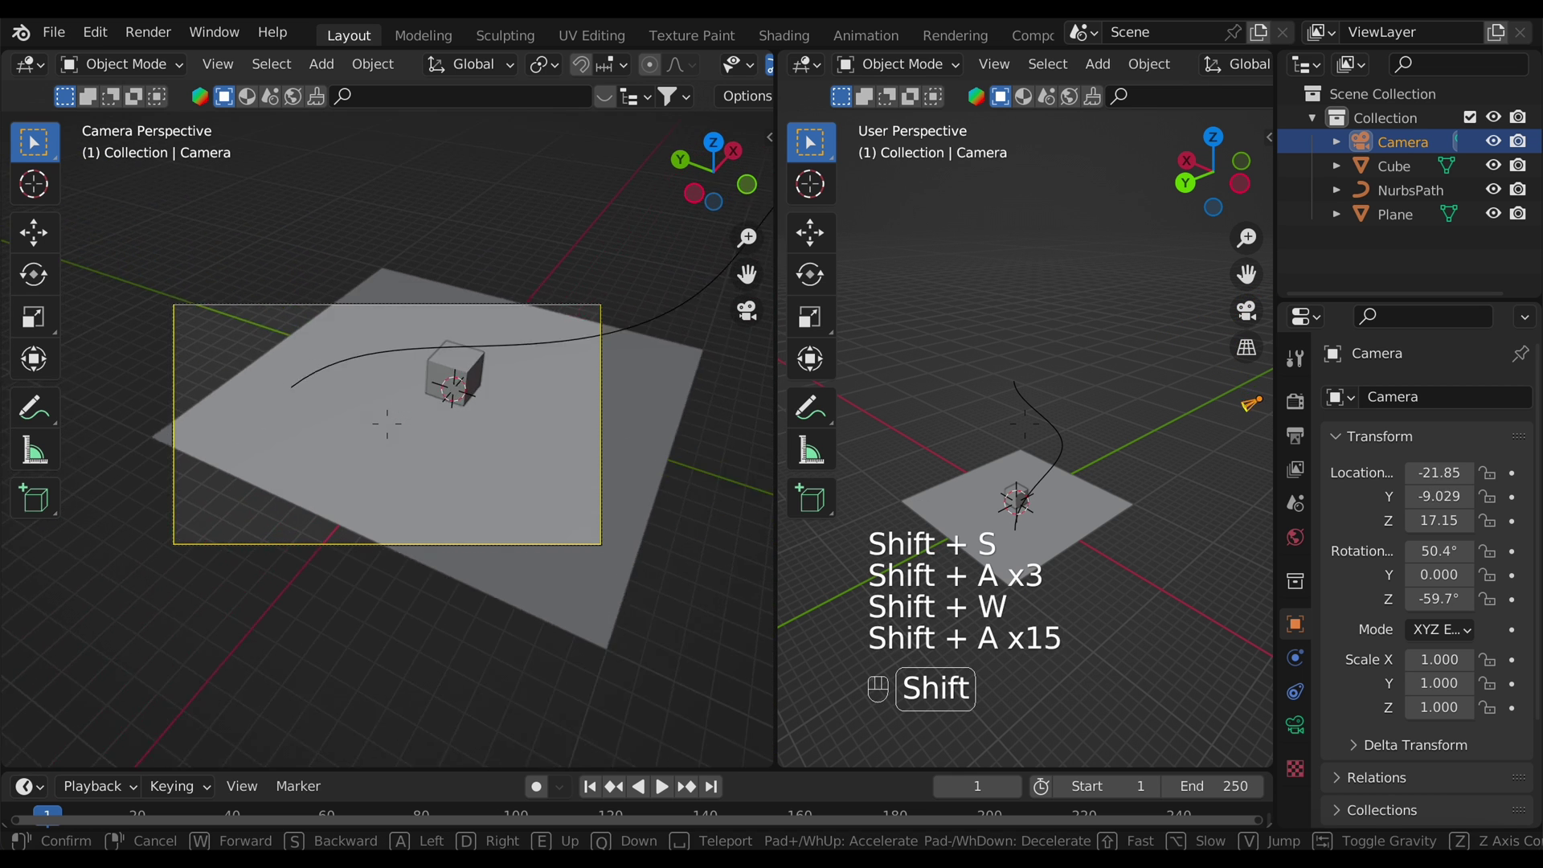
pyautogui.click(512, 491)
# Step: Walk the camera forward and right until it sits above the car
pyautogui.hotkey('ctrl', 'f')
pyautogui.press('w')
pyautogui.press('w')
pyautogui.press('w')
pyautogui.press('w')
pyautogui.press('w')
pyautogui.press('w')
pyautogui.press('w')
pyautogui.press('w')
pyautogui.press('w')
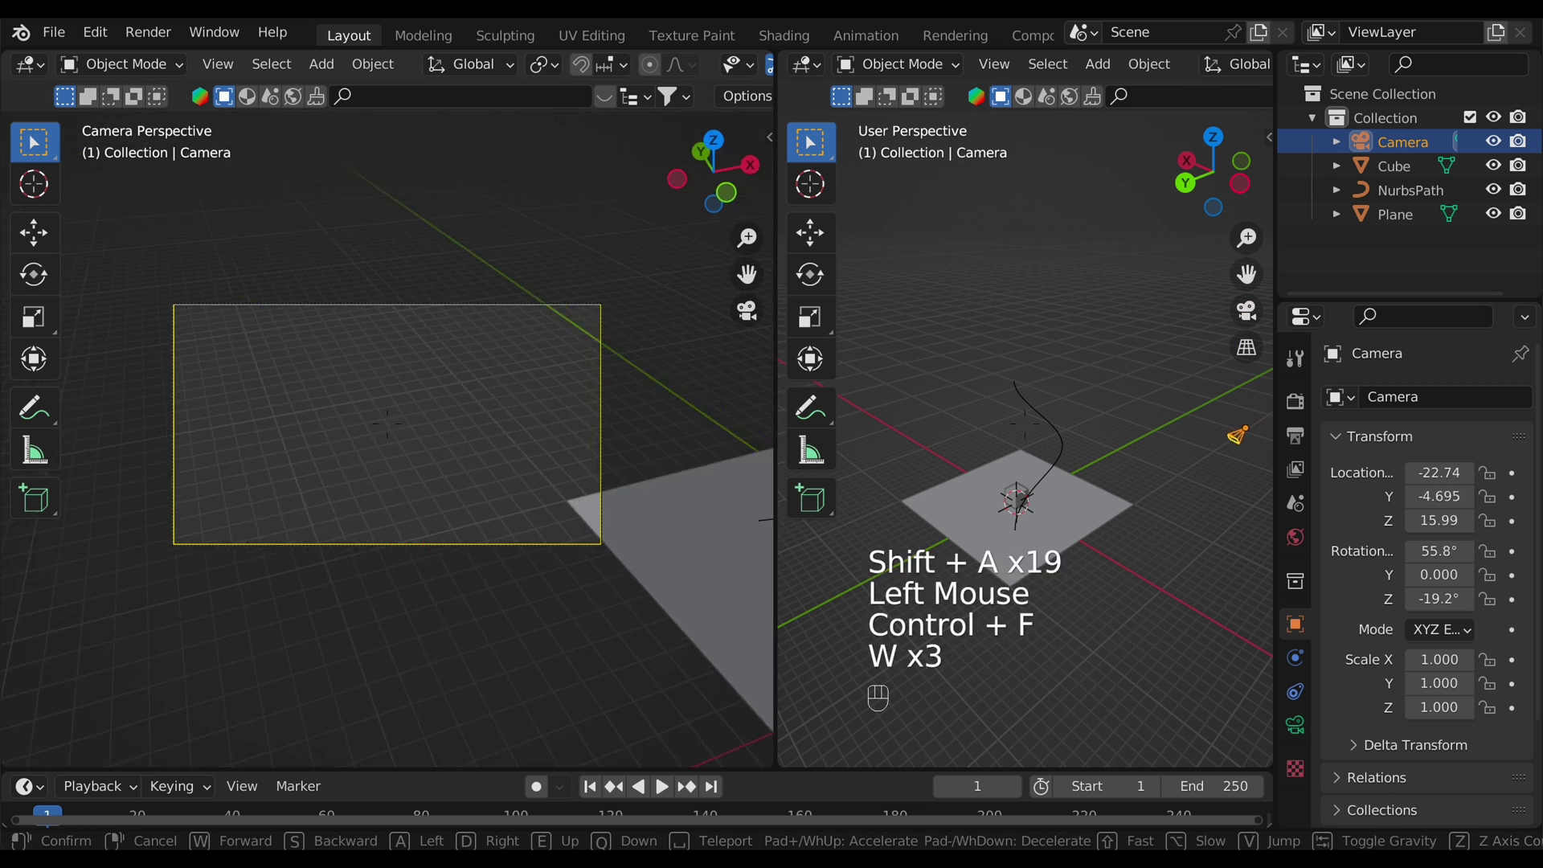
pyautogui.press('w')
pyautogui.press('w')
pyautogui.press('w')
pyautogui.press('w')
pyautogui.press('w')
pyautogui.press('w')
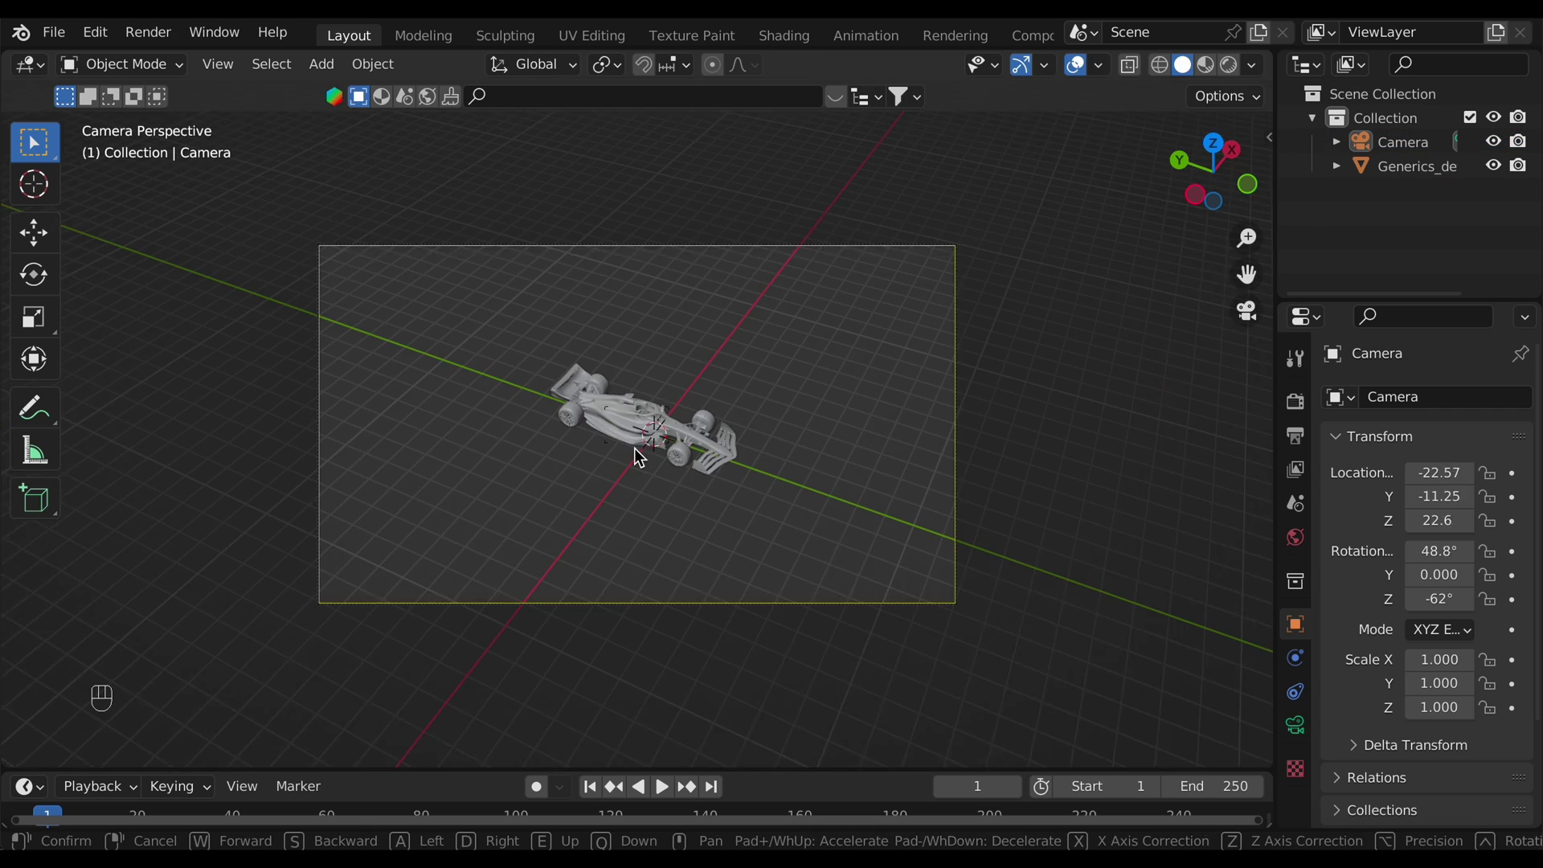
pyautogui.press('d')
pyautogui.press('d')
pyautogui.press('d')
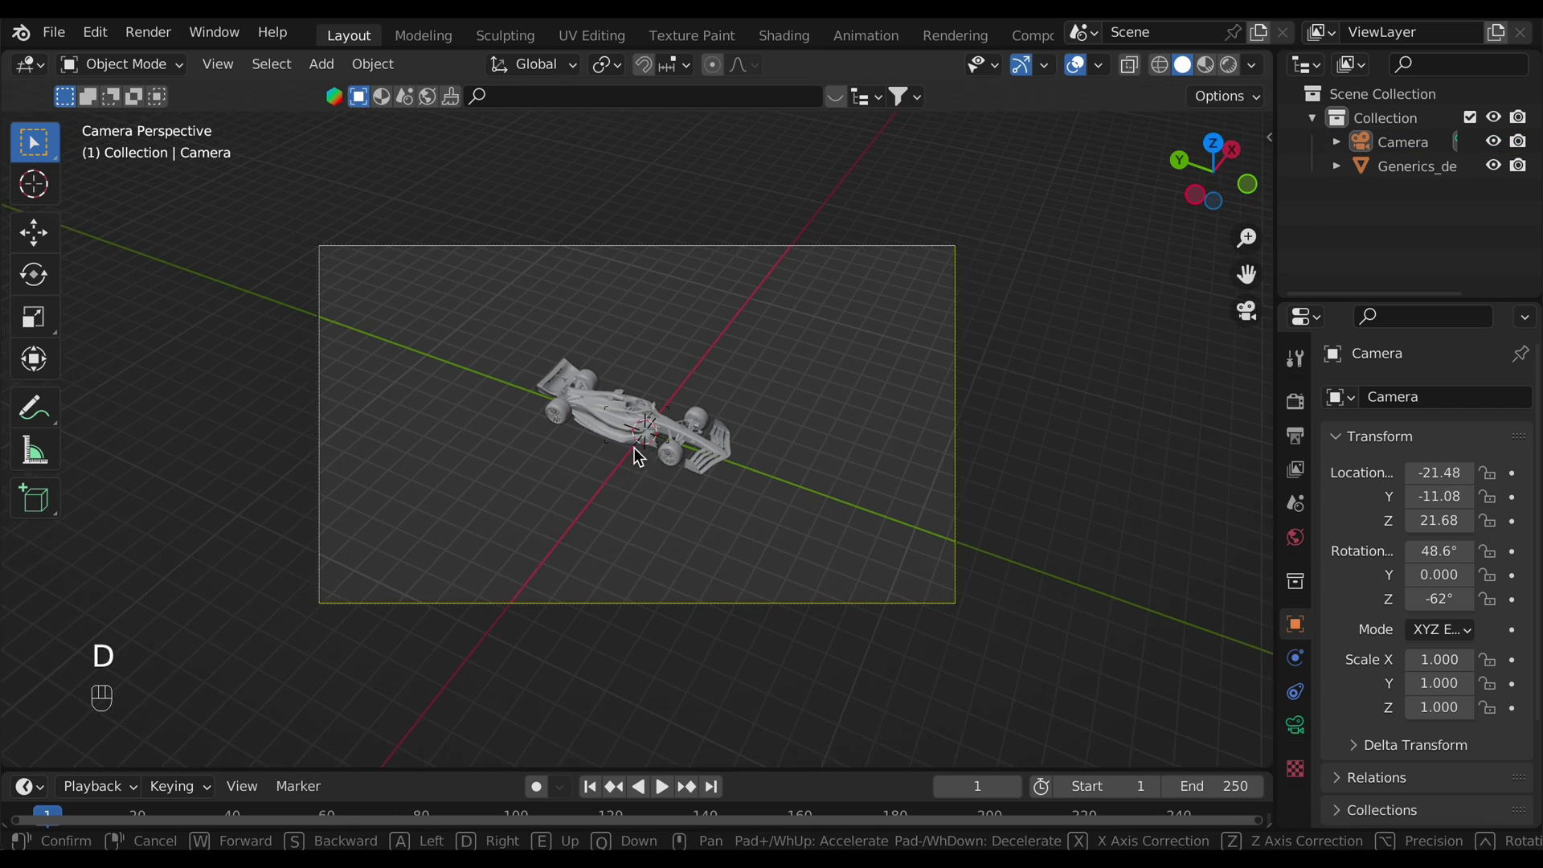
pyautogui.press('d')
pyautogui.press('d')
pyautogui.press('d')
pyautogui.press('d')
pyautogui.press('d')
pyautogui.press('d')
pyautogui.press('d')
pyautogui.press('d')
pyautogui.press('d')
pyautogui.press('d')
pyautogui.press('d')
pyautogui.press('d')
pyautogui.press('d')
pyautogui.press('d')
pyautogui.press('d')
pyautogui.press('d')
pyautogui.press('d')
pyautogui.press('d')
pyautogui.press('d')
pyautogui.press('d')
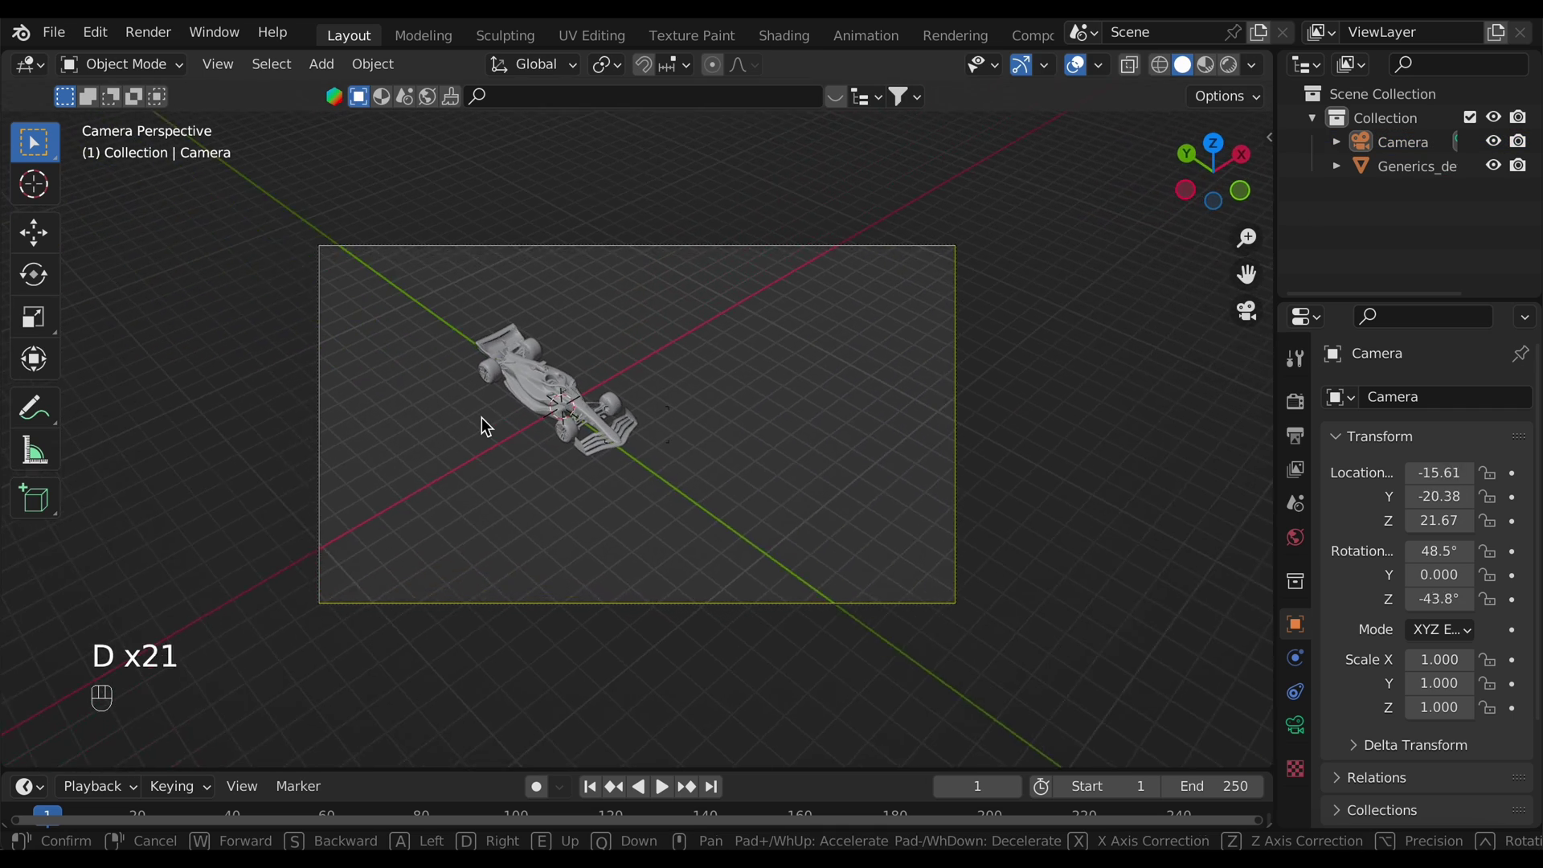
pyautogui.press('d')
pyautogui.press('d')
pyautogui.hotkey('shift', 'd')
pyautogui.hotkey('shift', 'd')
pyautogui.hotkey('shift', 'd')
pyautogui.hotkey('shift', 'd')
pyautogui.hotkey('shift', 'd')
pyautogui.hotkey('shift', 'd')
pyautogui.hotkey('shift', 'd')
pyautogui.hotkey('shift', 'd')
pyautogui.hotkey('shift', 'd')
pyautogui.hotkey('shift', 'd')
pyautogui.press('w')
pyautogui.press('w')
pyautogui.press('w')
pyautogui.press('w')
pyautogui.press('w')
pyautogui.press('w')
pyautogui.press('w')
pyautogui.press('w')
pyautogui.press('w')
pyautogui.press('w')
pyautogui.press('w')
pyautogui.press('w')
pyautogui.press('w')
pyautogui.hotkey('shift', 'w')
pyautogui.hotkey('shift', 'w')
pyautogui.hotkey('shift', 'w')
pyautogui.hotkey('shift', 'w')
pyautogui.hotkey('shift', 'w')
pyautogui.hotkey('shift', 'w')
pyautogui.hotkey('shift', 'w')
pyautogui.hotkey('shift', 'w')
pyautogui.hotkey('shift', 'w')
pyautogui.hotkey('shift', 'w')
pyautogui.hotkey('shift', 'w')
pyautogui.hotkey('shift', 'w')
pyautogui.hotkey('shift', 'w')
pyautogui.hotkey('shift', 'w')
pyautogui.hotkey('shift', 'w')
pyautogui.hotkey('shift', 'w')
pyautogui.hotkey('shift', 'w')
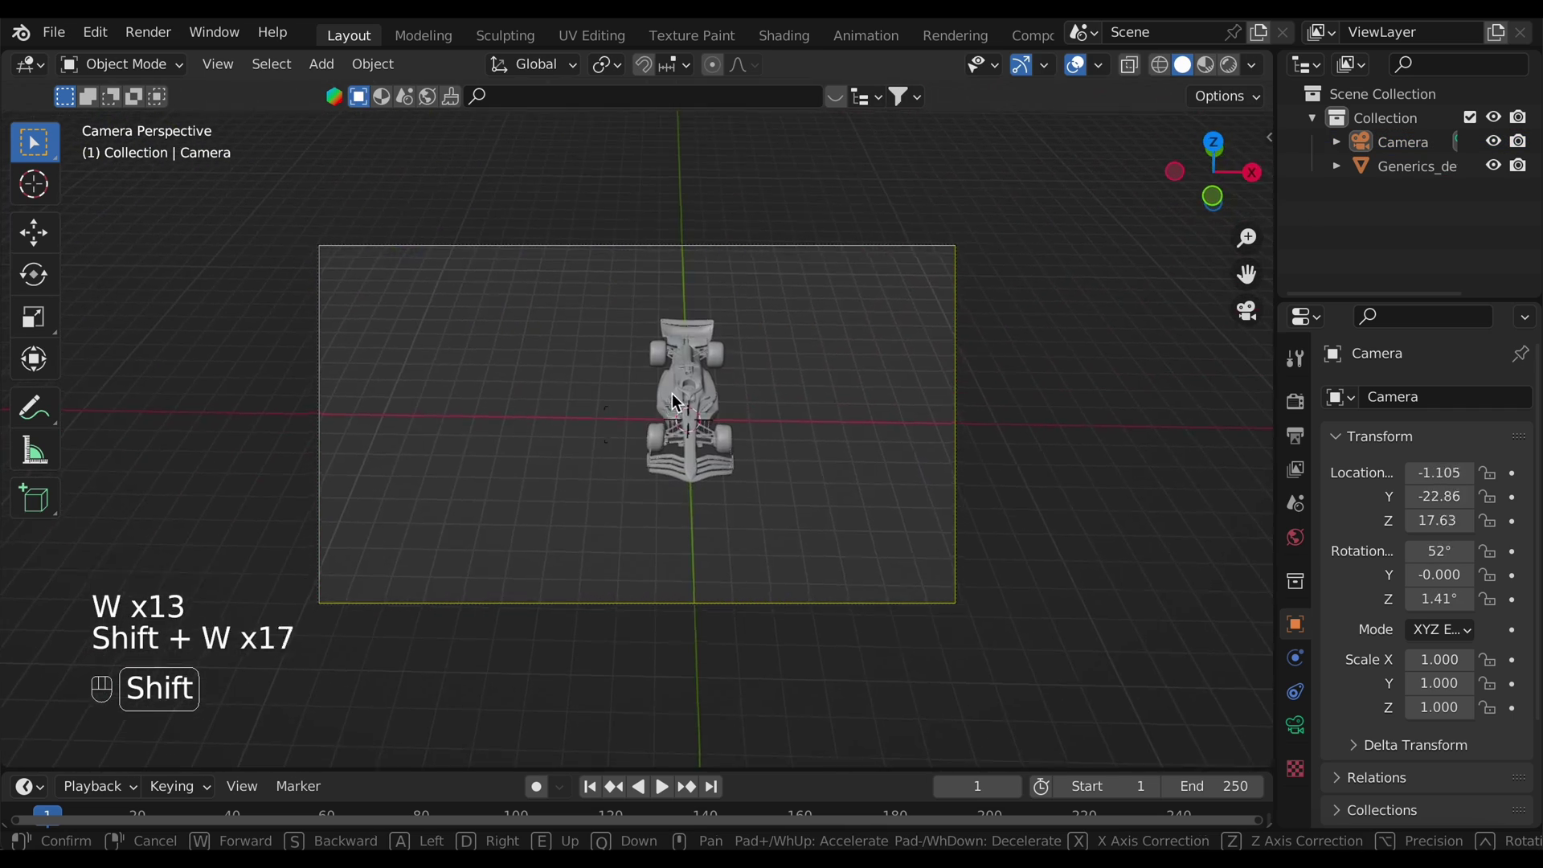
pyautogui.hotkey('shift', 'w')
pyautogui.hotkey('shift', 'w')
pyautogui.hotkey('shift', 'w')
pyautogui.press('w')
pyautogui.press('w')
pyautogui.press('w')
pyautogui.press('w')
pyautogui.press('w')
pyautogui.press('w')
pyautogui.press('w')
pyautogui.press('w')
pyautogui.press('w')
pyautogui.press('w')
pyautogui.press('w')
pyautogui.press('w')
pyautogui.press('w')
pyautogui.press('w')
pyautogui.press('w')
pyautogui.press('w')
pyautogui.press('w')
pyautogui.press('w')
pyautogui.press('w')
pyautogui.press('w')
pyautogui.press('w')
pyautogui.press('w')
pyautogui.press('w')
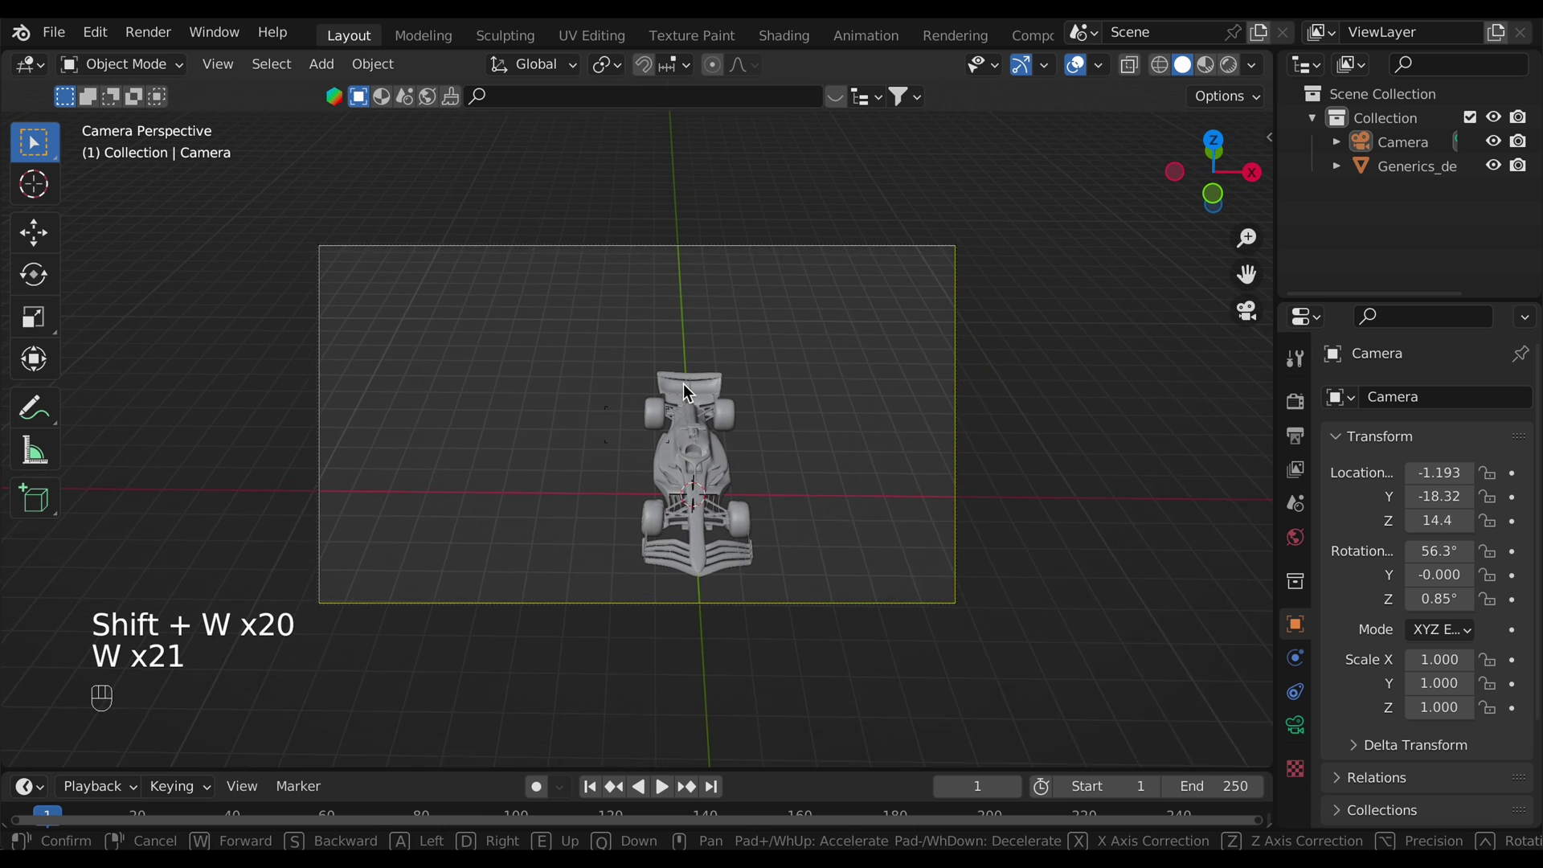
pyautogui.press('w')
pyautogui.press('w')
pyautogui.press('w')
pyautogui.press('w')
pyautogui.press('w')
pyautogui.press('w')
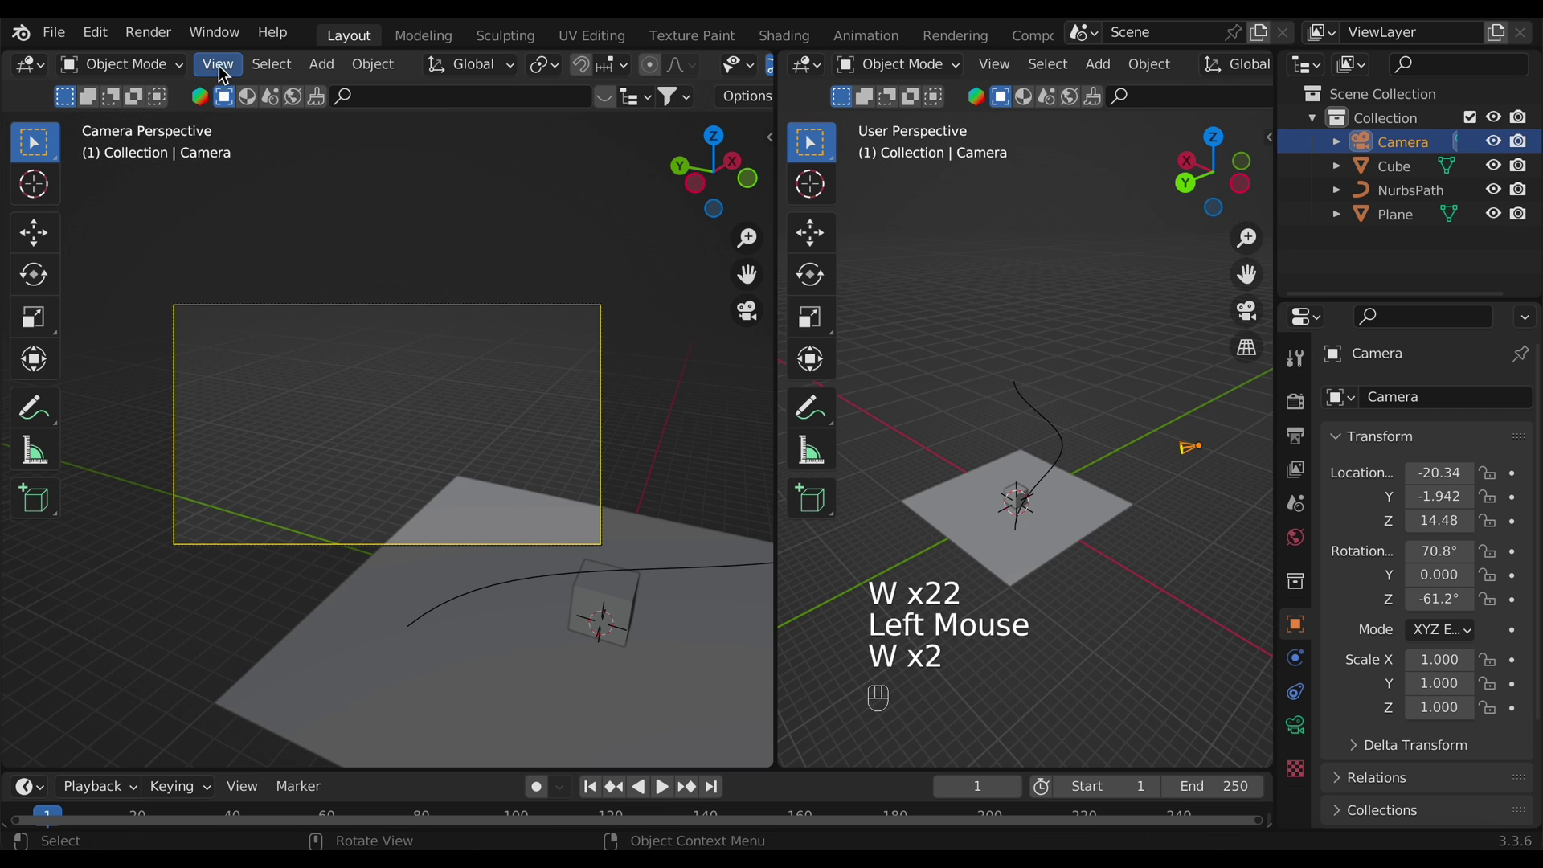
# Step: Look up the viewport's fly and walk navigation shortcut options
pyautogui.click(223, 74)
pyautogui.moveTo(434, 374)
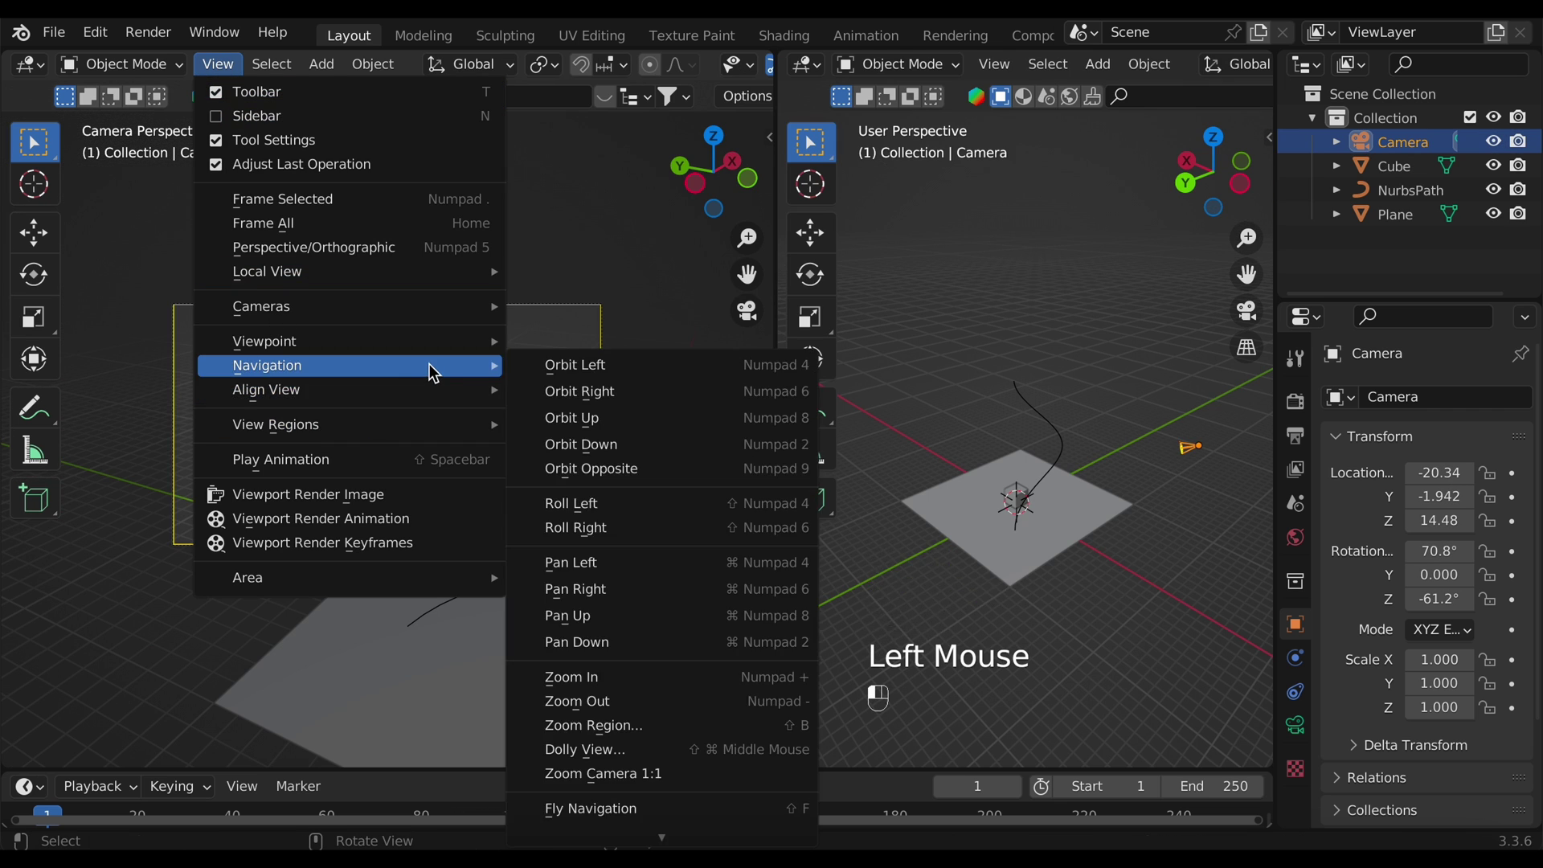
pyautogui.rightClick(626, 803)
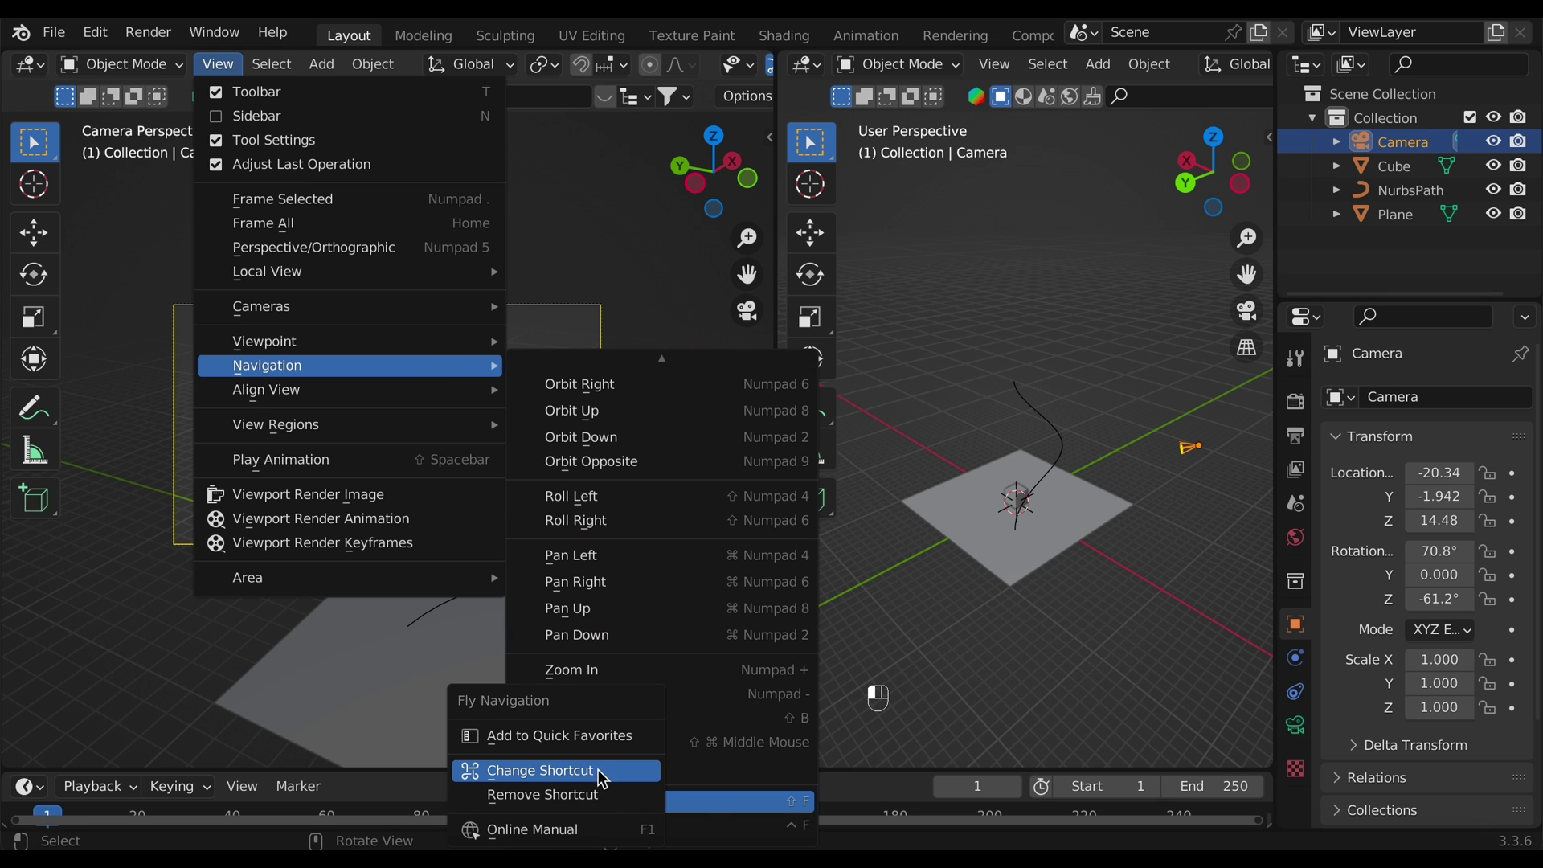
pyautogui.rightClick(707, 836)
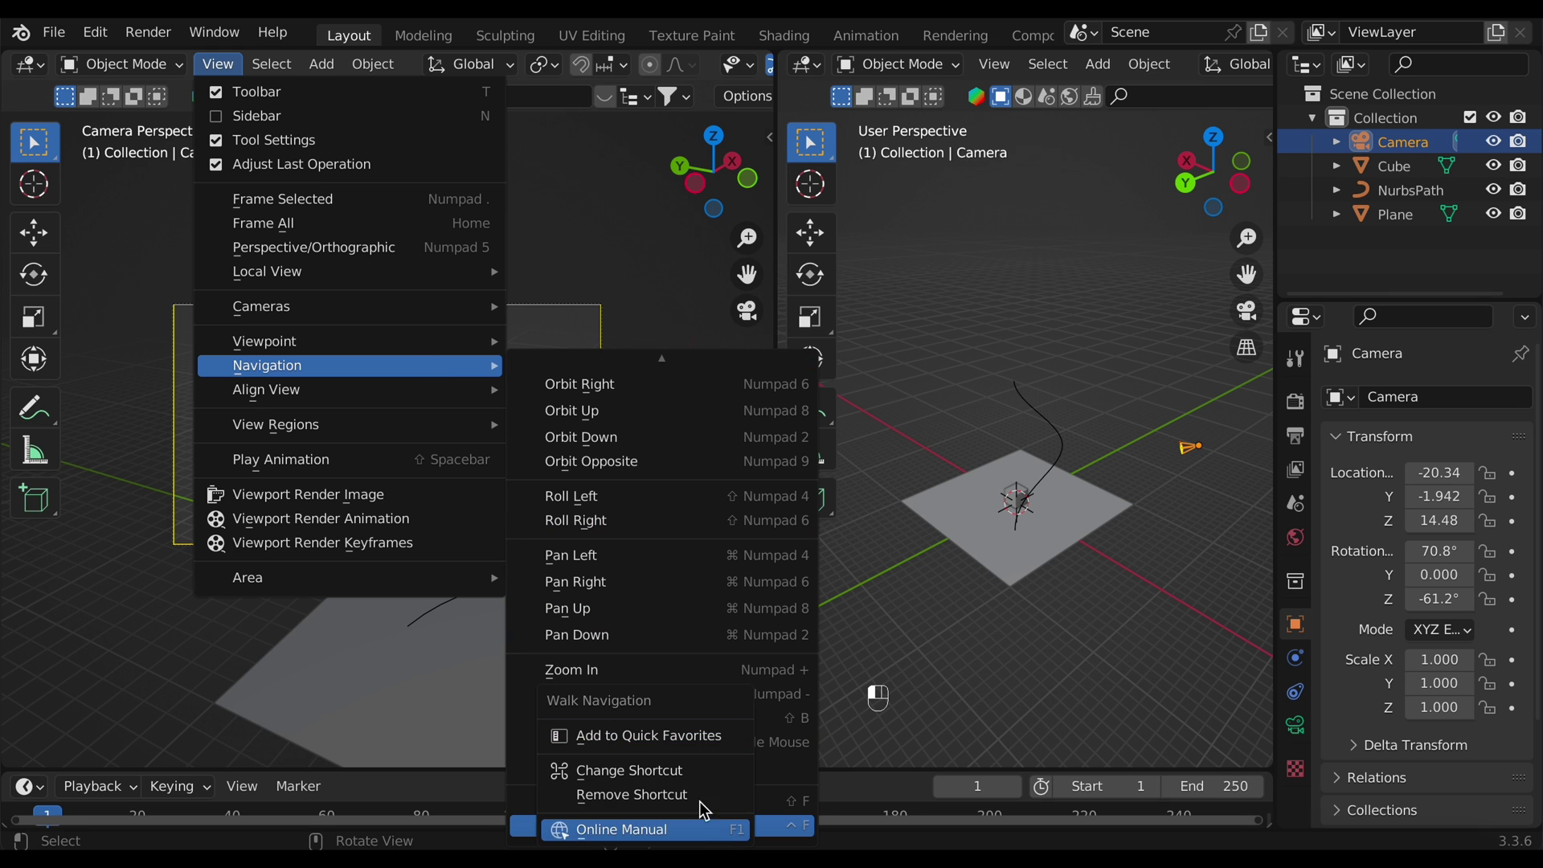
pyautogui.click(943, 721)
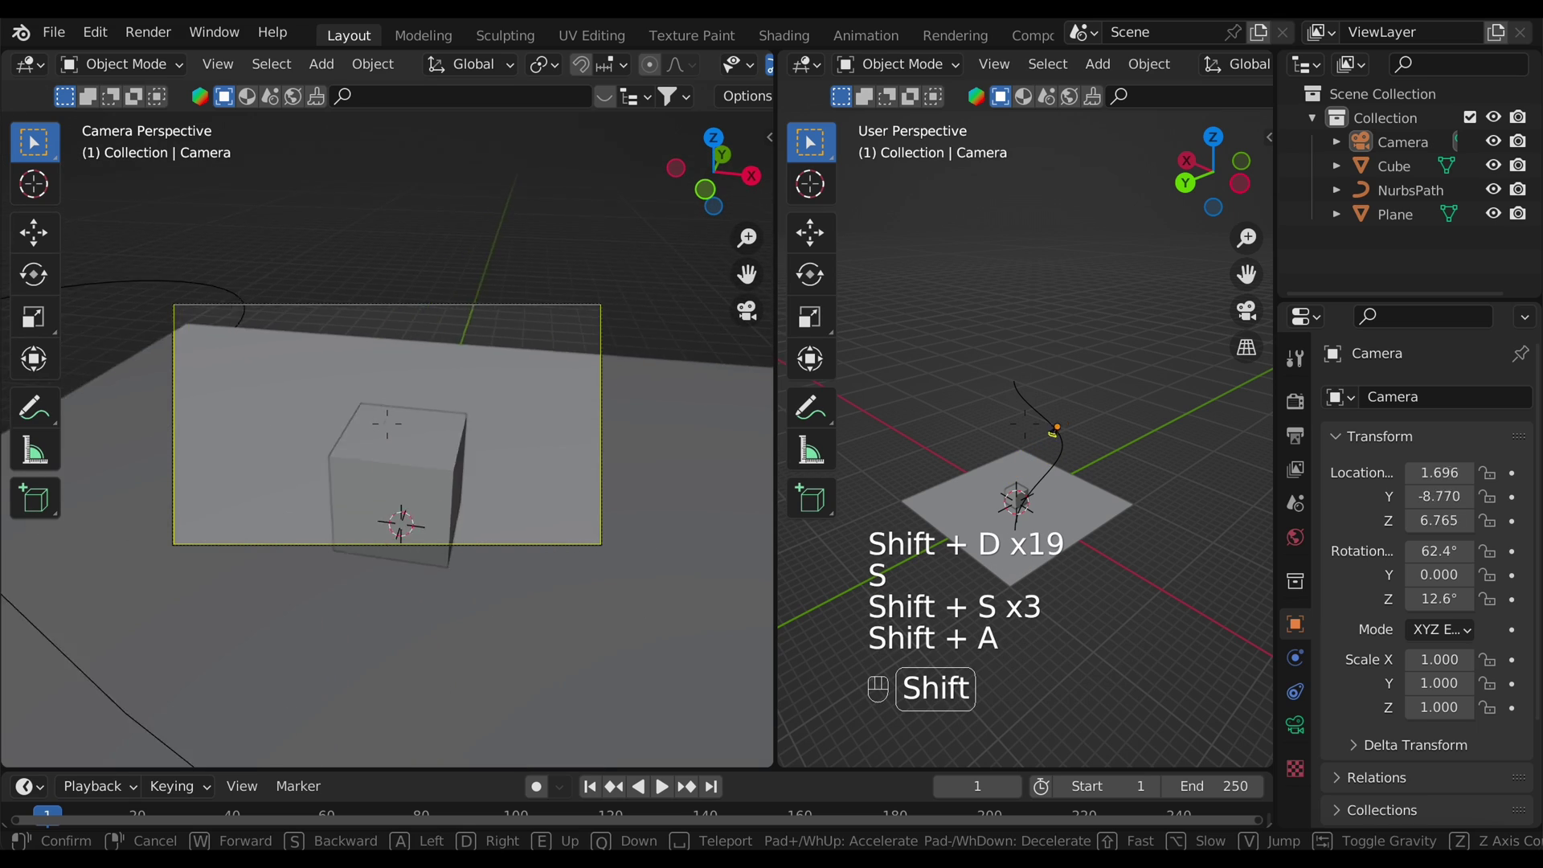
pyautogui.hotkey('shift', 'a')
pyautogui.hotkey('shift', 'a')
pyautogui.hotkey('shift', 'a')
pyautogui.hotkey('shift', 'a')
pyautogui.hotkey('shift', 'a')
pyautogui.hotkey('shift', 'a')
pyautogui.hotkey('shift', 'a')
pyautogui.hotkey('shift', 'a')
pyautogui.hotkey('shift', 'a')
pyautogui.hotkey('shift', 'a')
pyautogui.hotkey('shift', 'a')
pyautogui.hotkey('shift', 'a')
pyautogui.hotkey('shift', 'a')
pyautogui.hotkey('shift', 'a')
pyautogui.hotkey('shift', 'a')
pyautogui.hotkey('shift', 'a')
pyautogui.hotkey('shift', 'a')
pyautogui.hotkey('shift', 'a')
pyautogui.hotkey('shift', 'a')
pyautogui.hotkey('shift', 'a')
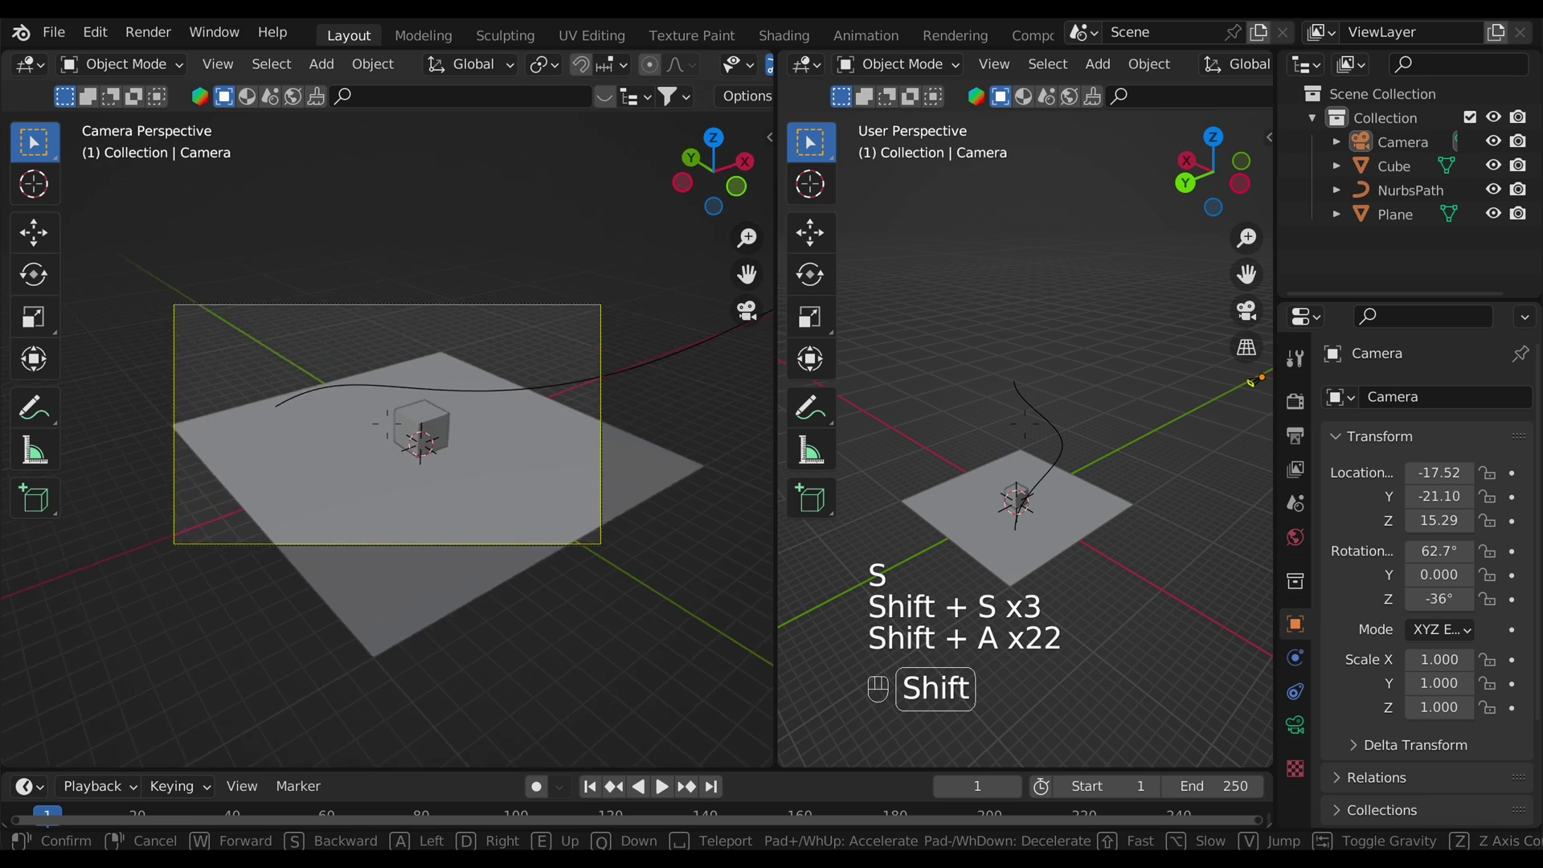
# Step: Walk the camera to the left around the scene
pyautogui.hotkey('shift', 'a')
pyautogui.hotkey('shift', 'a')
pyautogui.hotkey('shift', 'a')
pyautogui.keyDown('shift'); pyautogui.click(517, 459); pyautogui.keyUp('shift')
pyautogui.hotkey('shift', 'a')
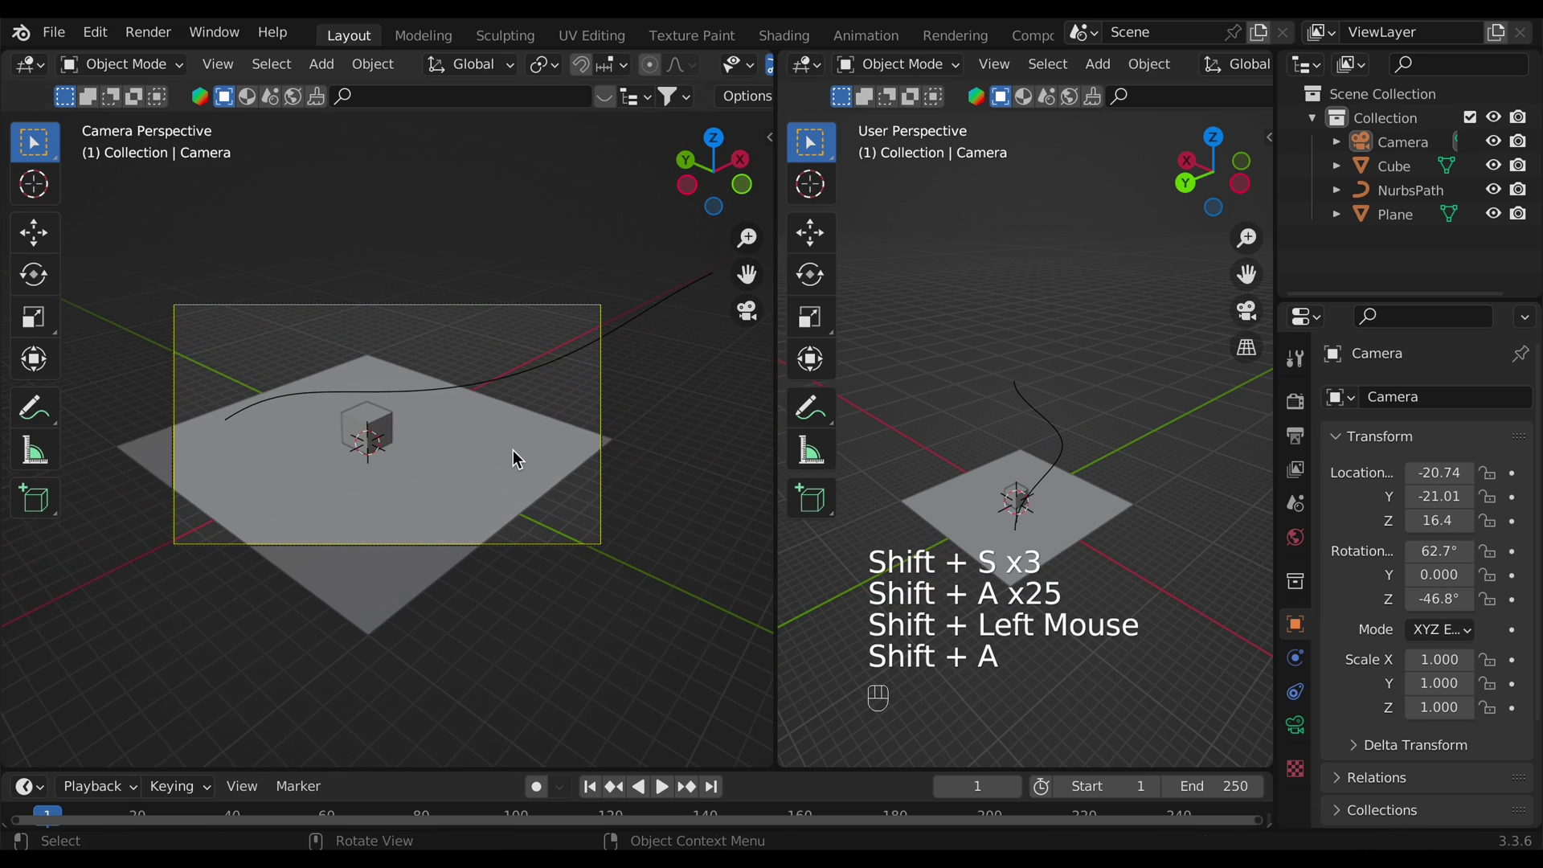
# Step: With auto-keying on, fly the camera further left and keyframe its new position
pyautogui.click(537, 786)
pyautogui.hotkey('ctrl', 'f')
pyautogui.hotkey('shift', 'a')
pyautogui.hotkey('shift', 'a')
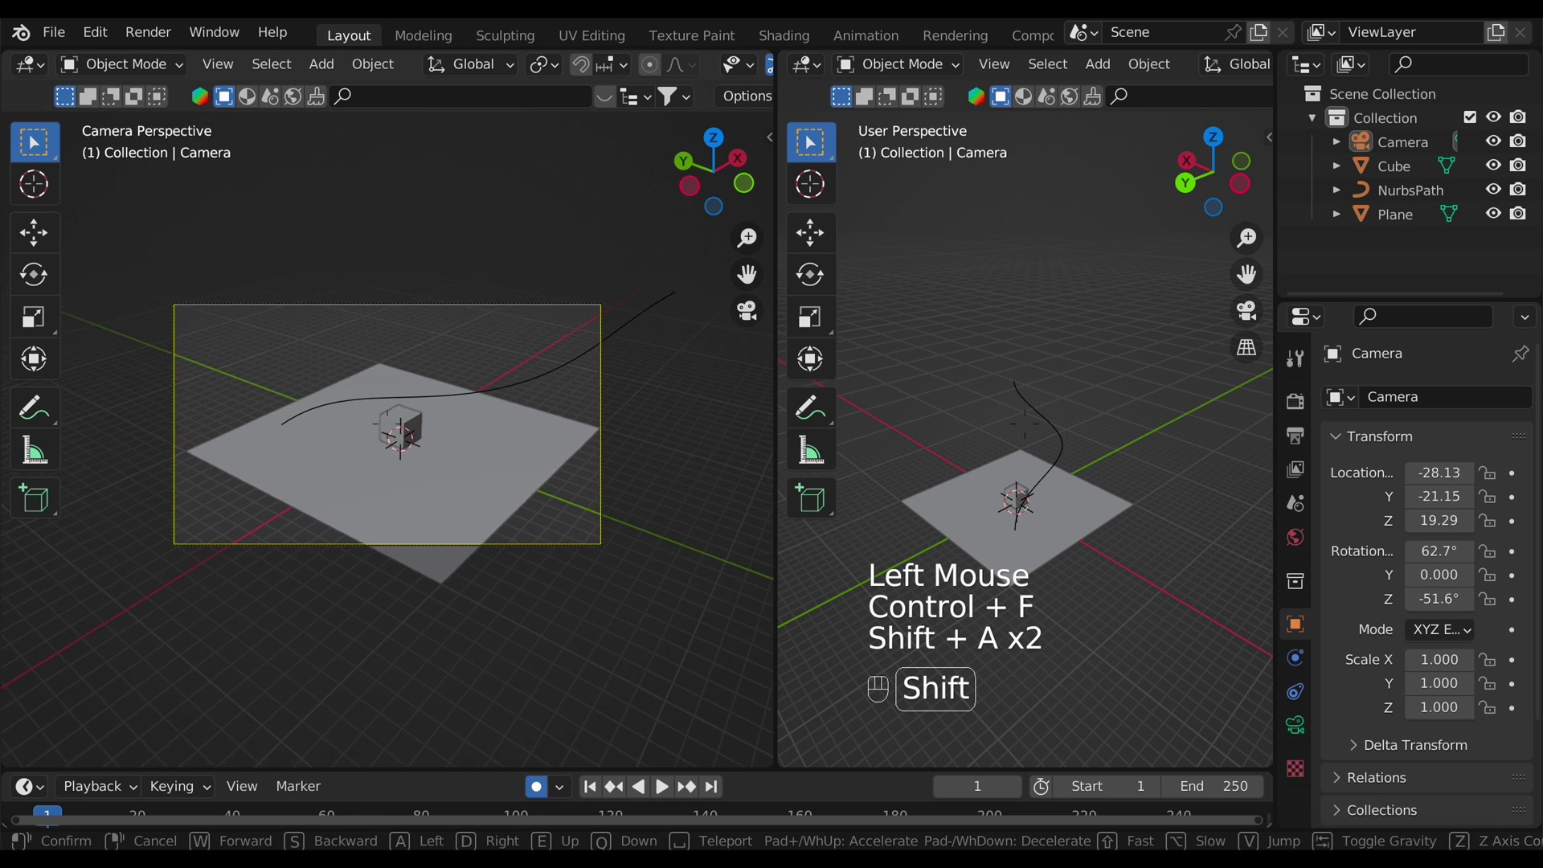
pyautogui.hotkey('shift', 'a')
pyautogui.hotkey('shift', 'a')
pyautogui.hotkey('shift', 'a')
pyautogui.hotkey('shift', 'a')
pyautogui.hotkey('shift', 'a')
pyautogui.hotkey('shift', 'a')
pyautogui.hotkey('shift', 'a')
pyautogui.hotkey('shift', 'a')
pyautogui.hotkey('shift', 'a')
pyautogui.hotkey('shift', 'a')
pyautogui.hotkey('shift', 'a')
pyautogui.hotkey('shift', 'a')
pyautogui.hotkey('shift', 'a')
pyautogui.hotkey('shift', 'a')
pyautogui.hotkey('shift', 'a')
pyautogui.hotkey('shift', 'a')
pyautogui.hotkey('shift', 'a')
pyautogui.hotkey('shift', 'a')
pyautogui.hotkey('shift', 'a')
pyautogui.hotkey('shift', 'a')
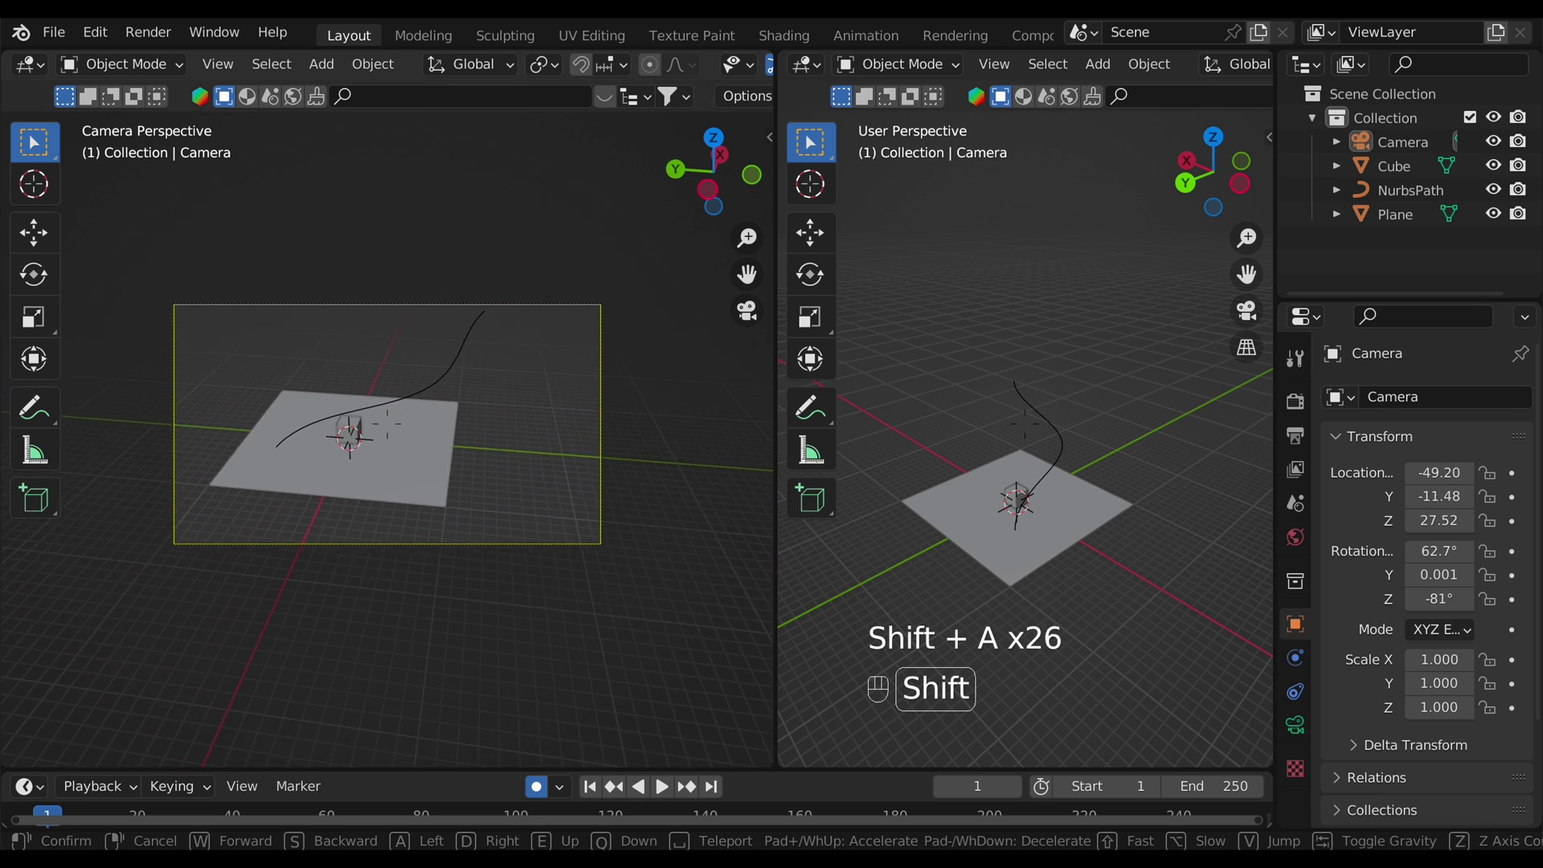
pyautogui.hotkey('shift', 'a')
pyautogui.hotkey('shift', 'a')
pyautogui.hotkey('shift', 'a')
pyautogui.hotkey('shift', 'a')
pyautogui.hotkey('shift', 'a')
pyautogui.hotkey('shift', 'a')
pyautogui.hotkey('shift', 'a')
pyautogui.hotkey('shift', 'a')
pyautogui.keyDown('shift'); pyautogui.click(487, 499); pyautogui.keyUp('shift')
pyautogui.hotkey('shift', 'a')
pyautogui.hotkey('shift', 'a')
pyautogui.hotkey('shift', 'a')
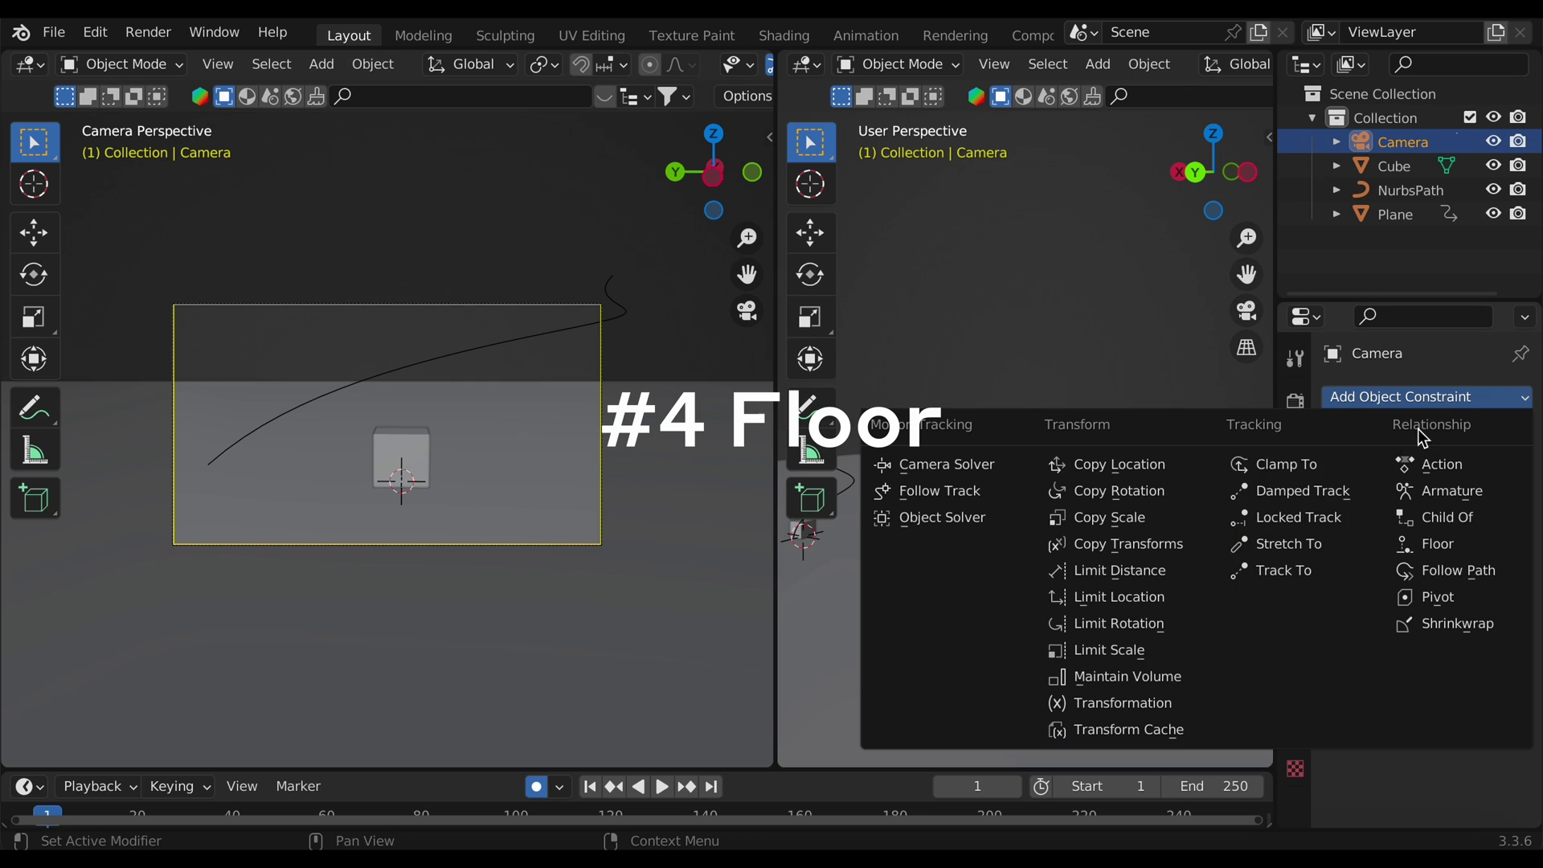
# Step: Add a Floor constraint targeting the Plane with a 1 m offset and move the camera to test it
pyautogui.click(1430, 548)
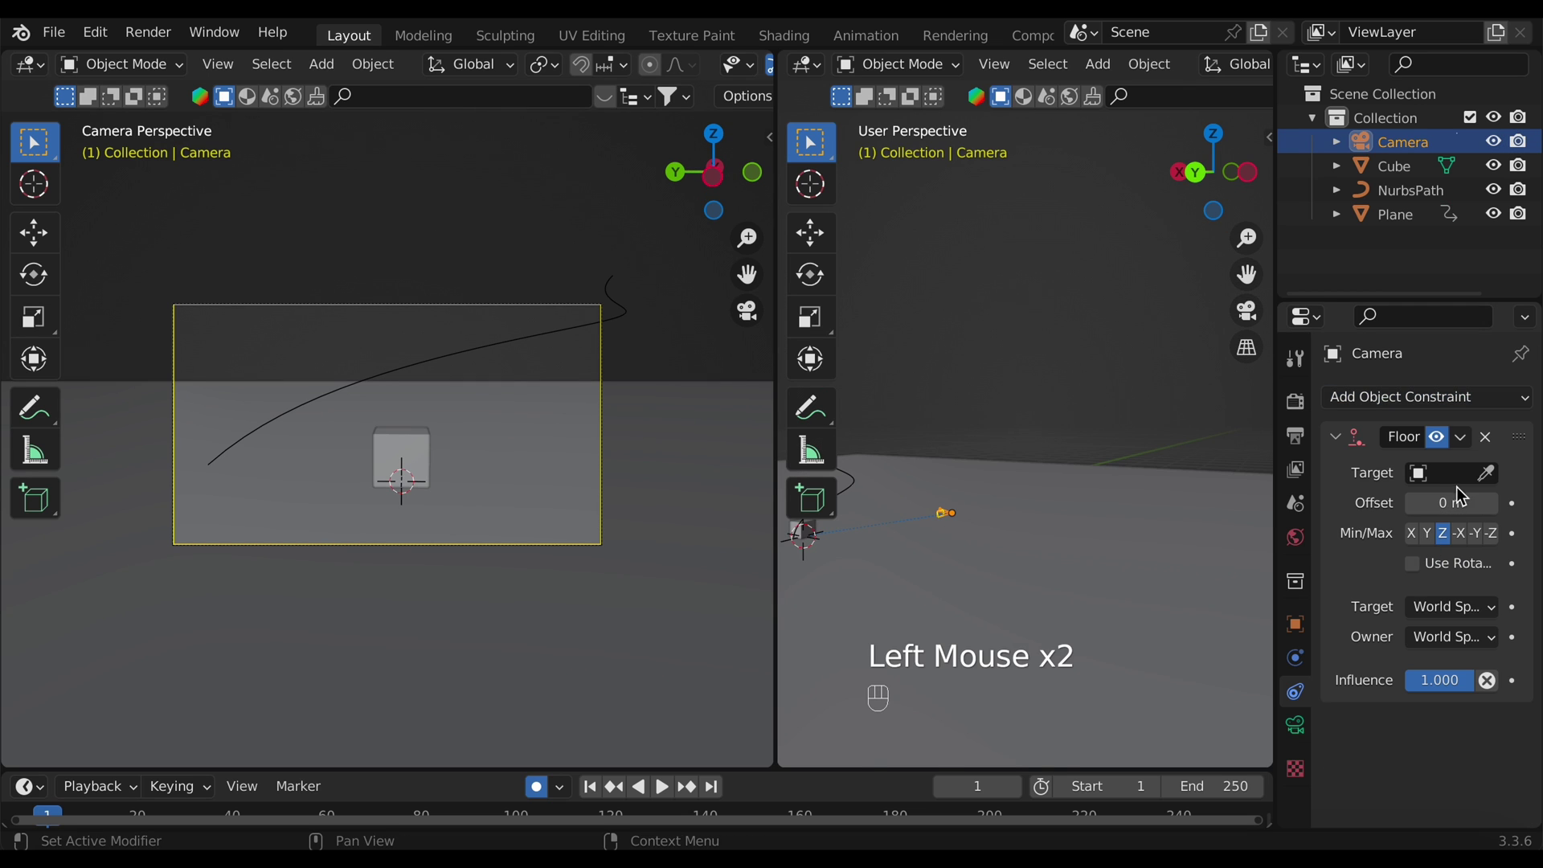
pyautogui.click(1117, 579)
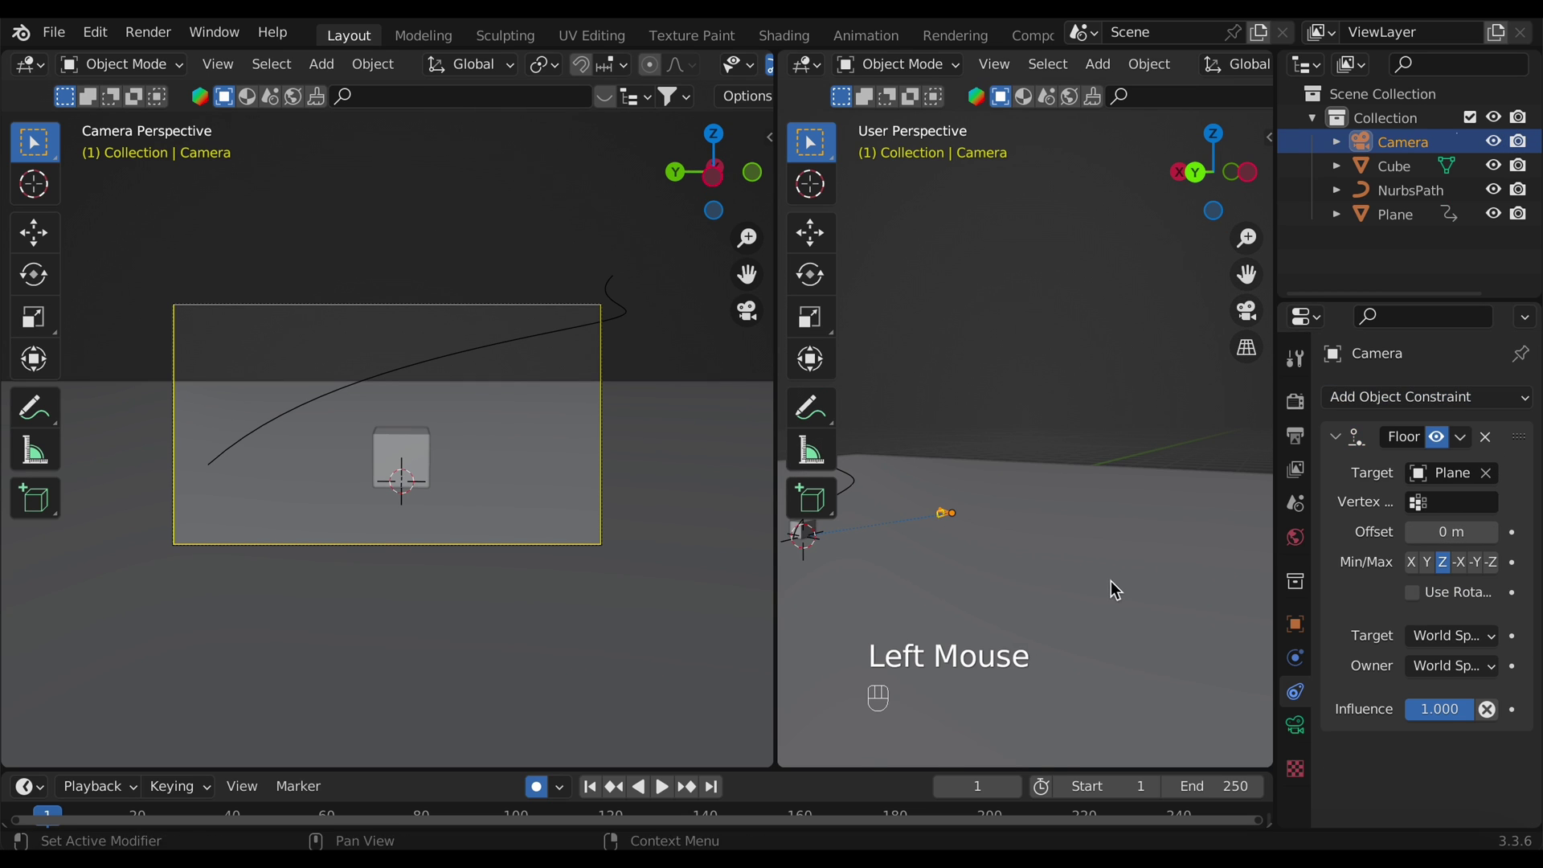
pyautogui.scroll(-6, 1078, 557)
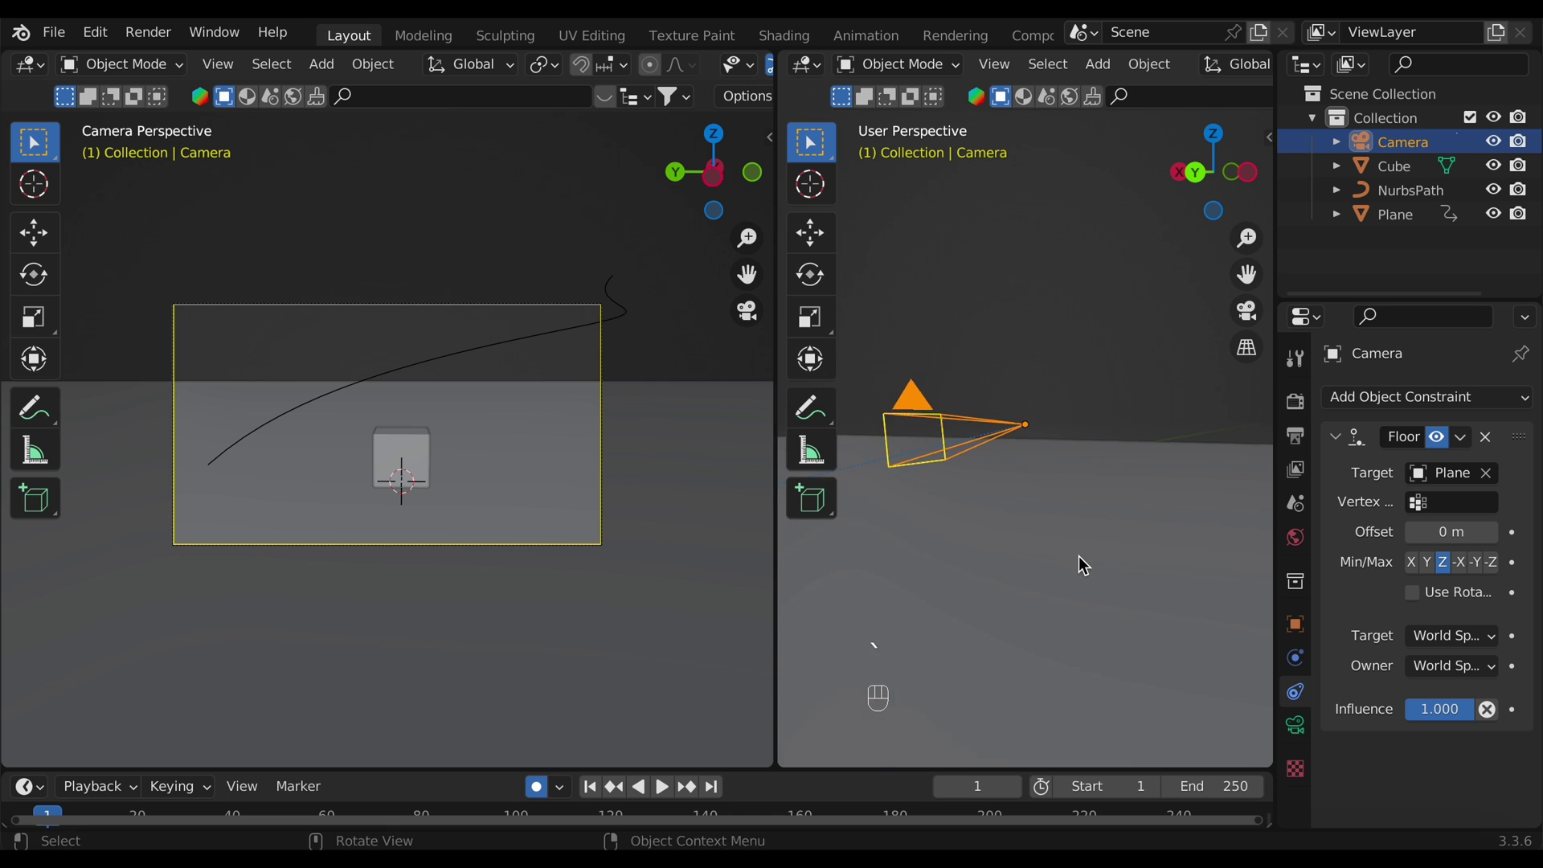
pyautogui.press('g')
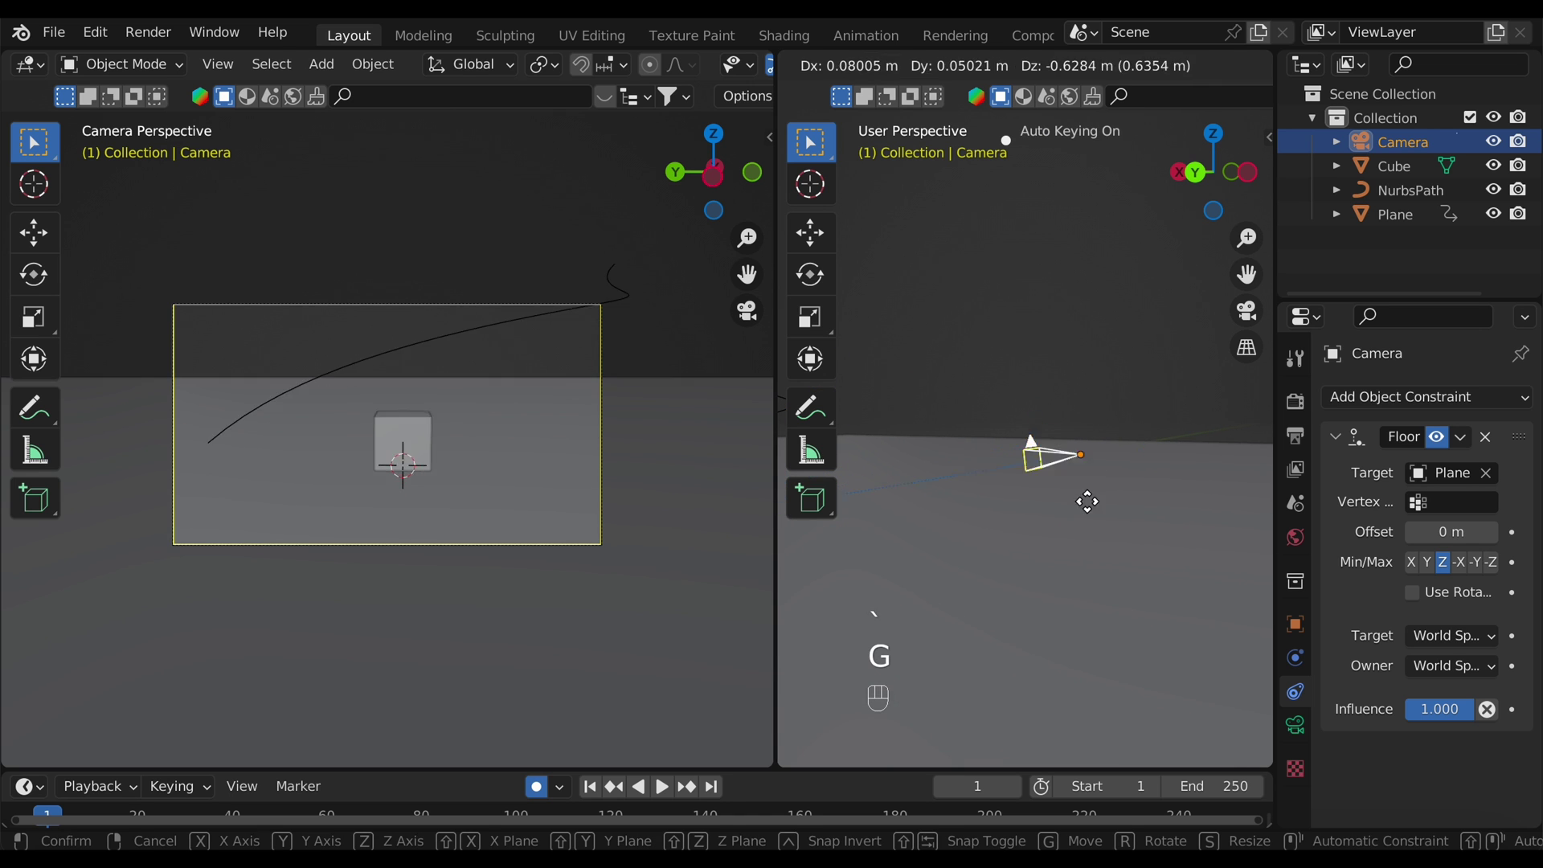
pyautogui.tripleClick(930, 558)
pyautogui.press('g')
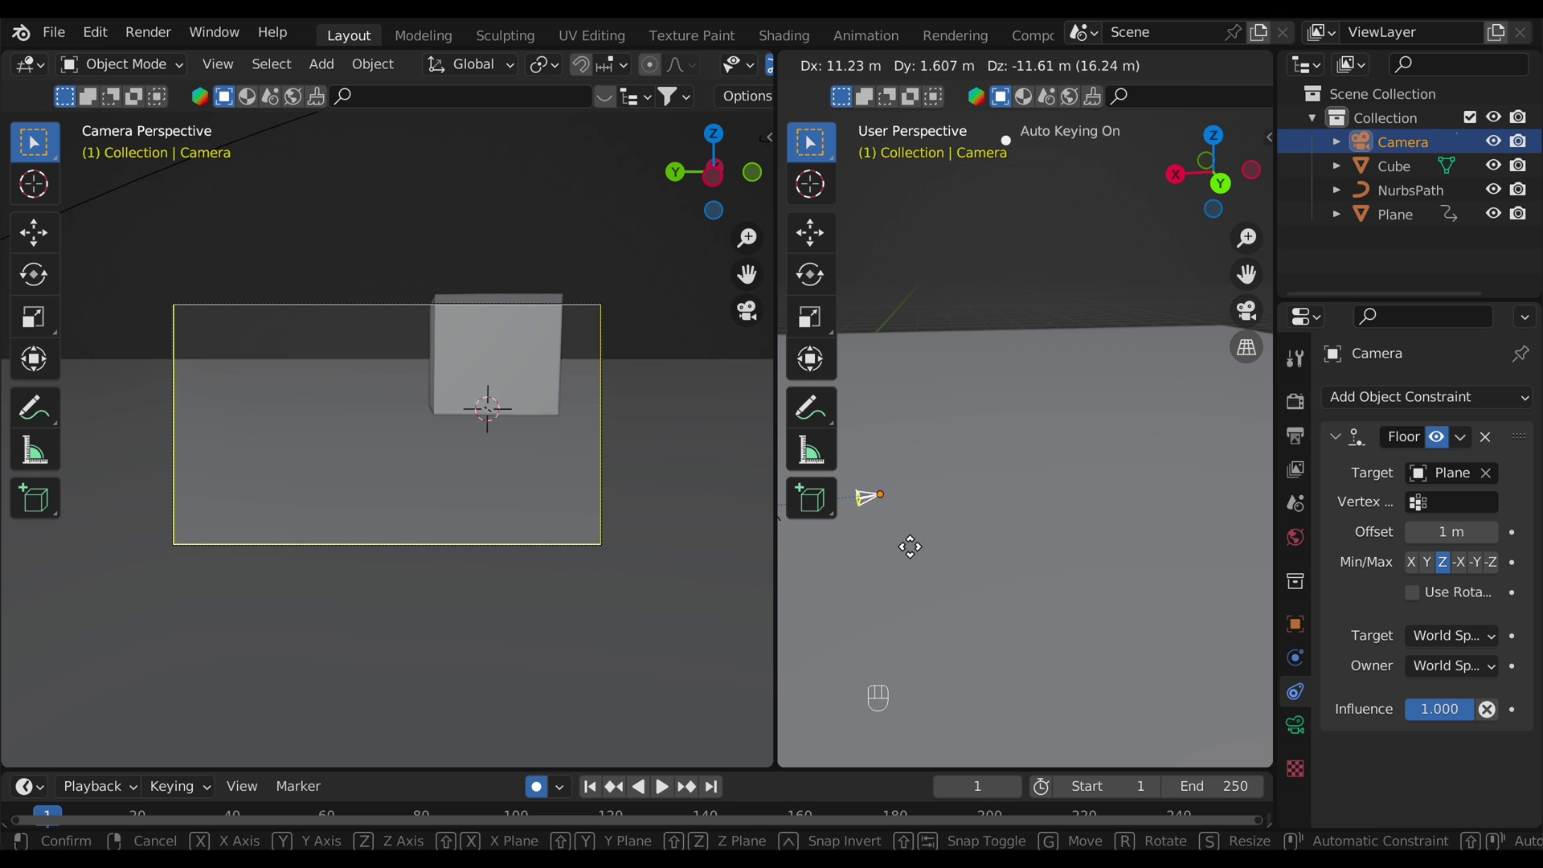
# Step: Replace the Floor constraint with a Follow Path constraint targeting NurbsPath
pyautogui.click(1018, 649)
pyautogui.click(1485, 436)
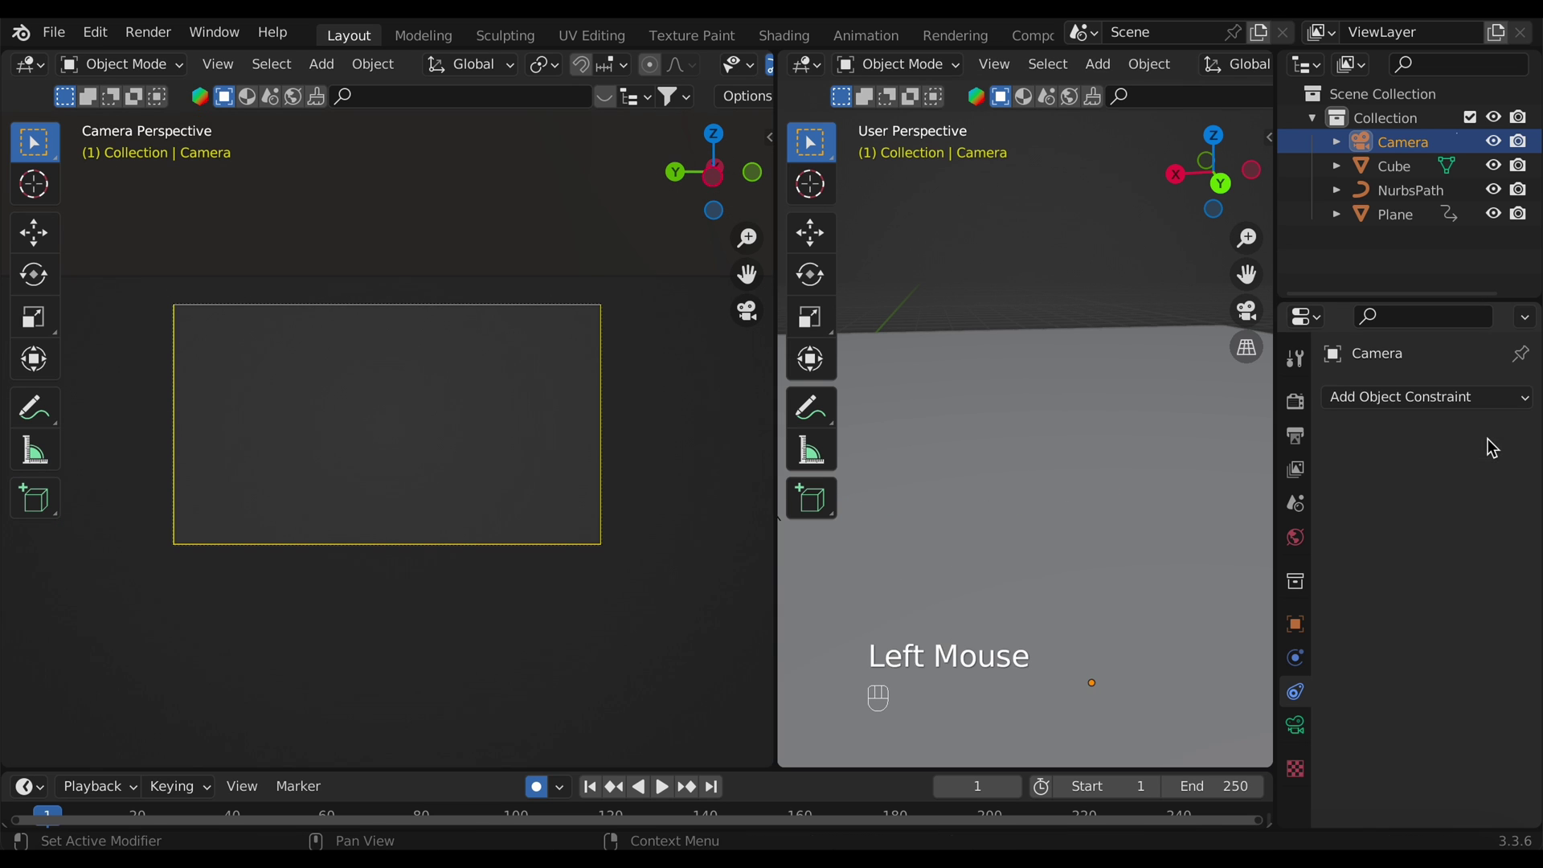
pyautogui.click(1453, 397)
pyautogui.click(1451, 571)
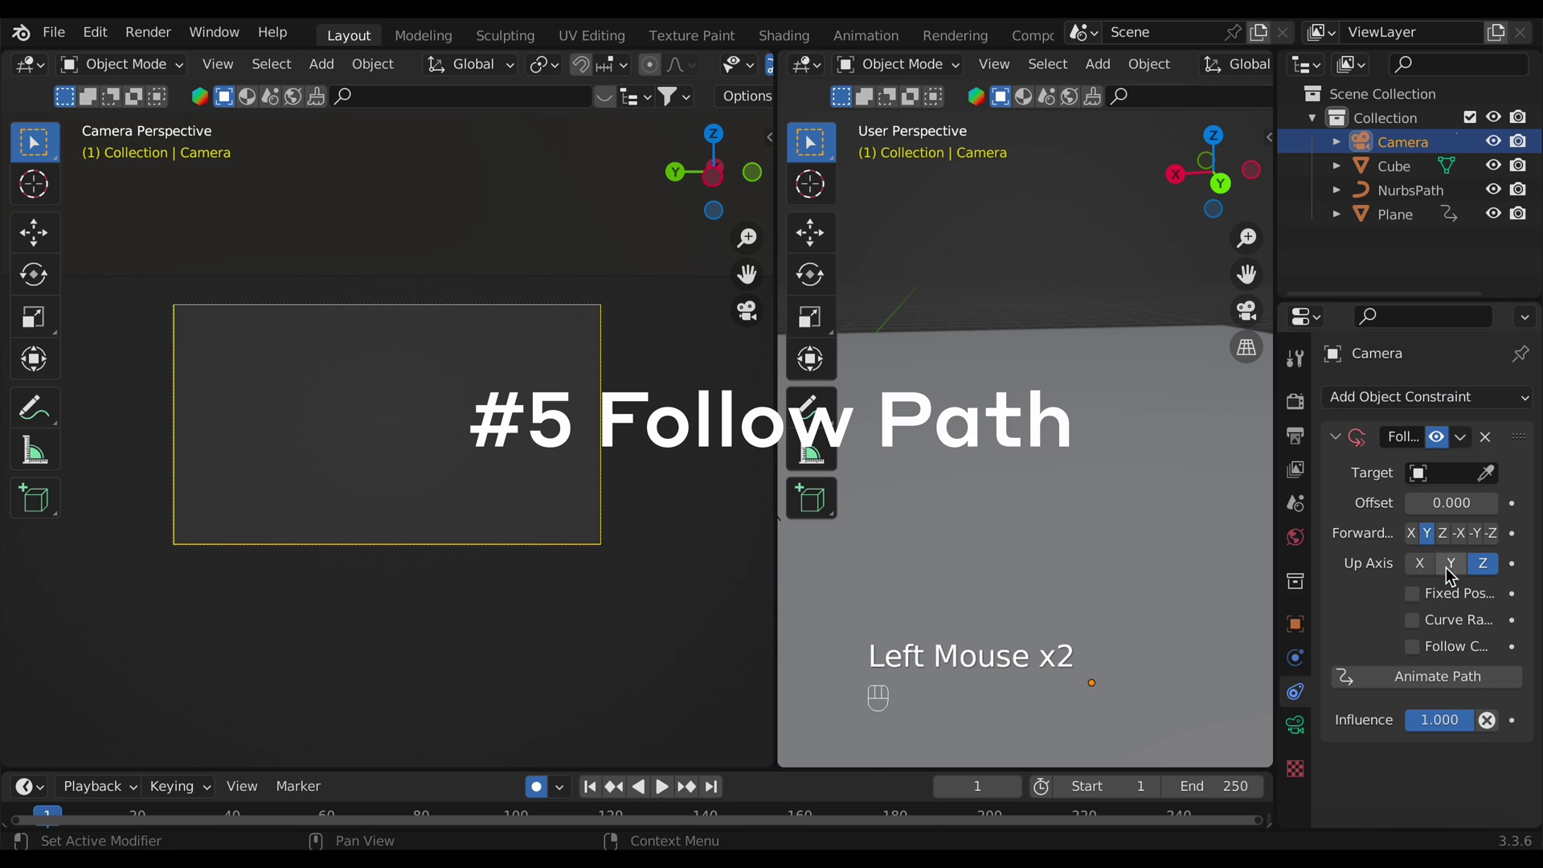
pyautogui.click(1444, 474)
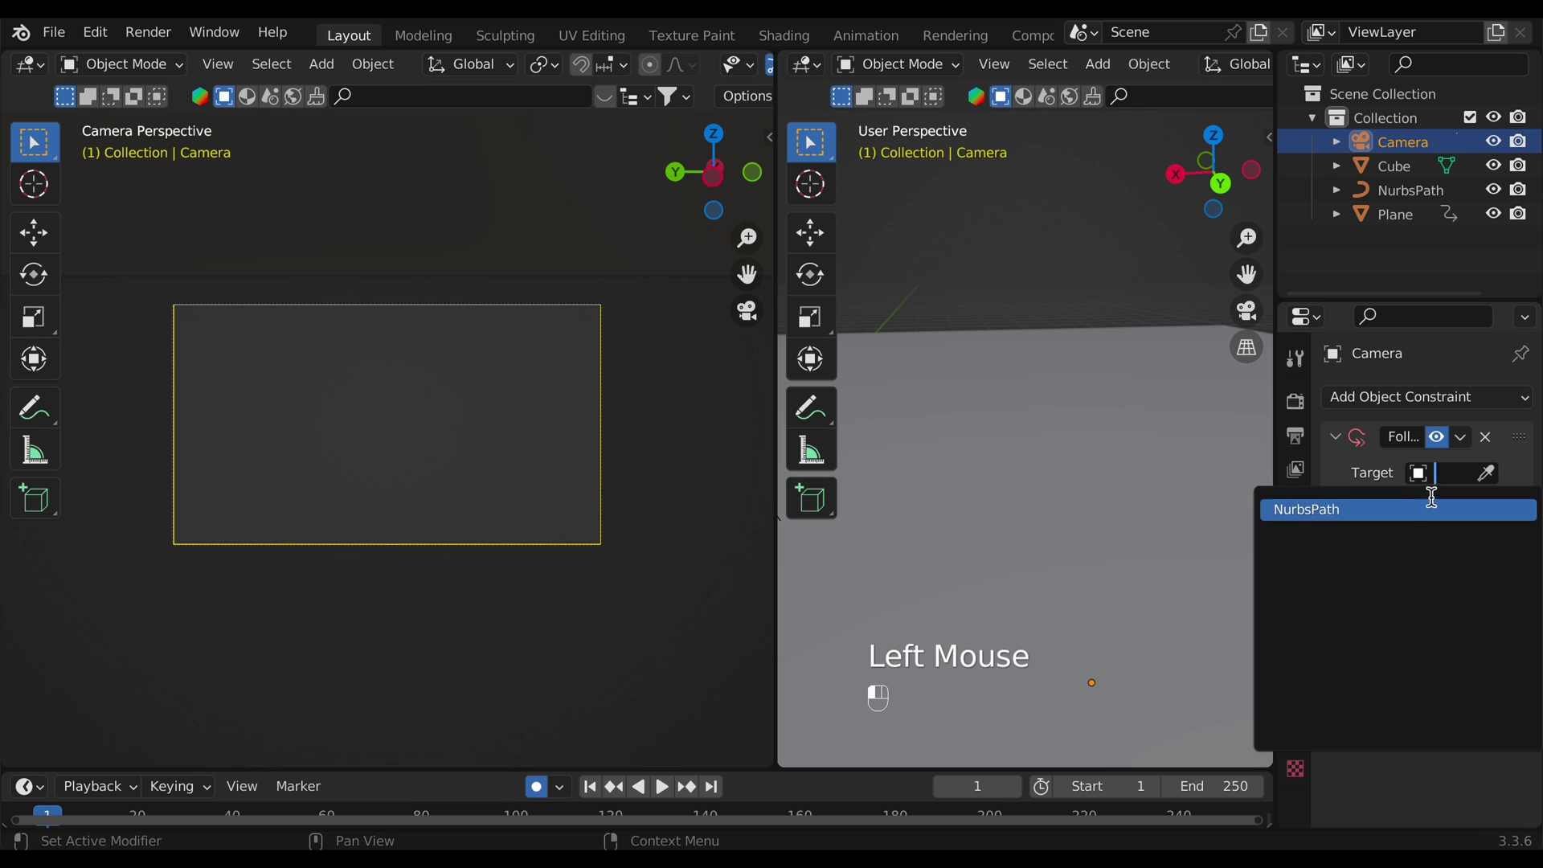
pyautogui.click(1432, 504)
# Step: Play the animation to watch the camera travel along the path
pyautogui.hotkey('shift', 'space')
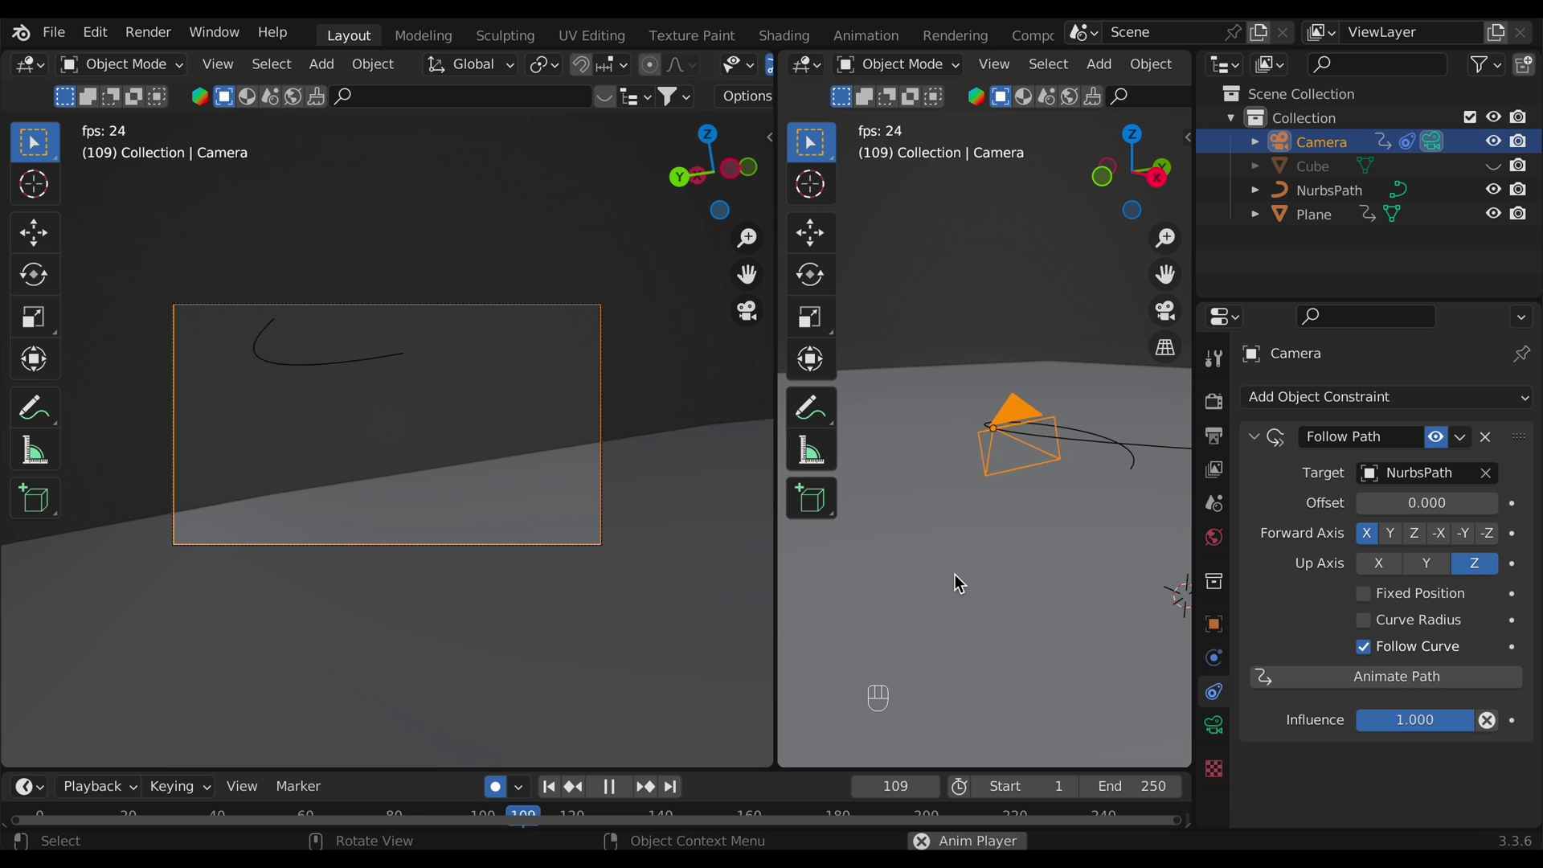
pyautogui.hotkey('shift', 'space')
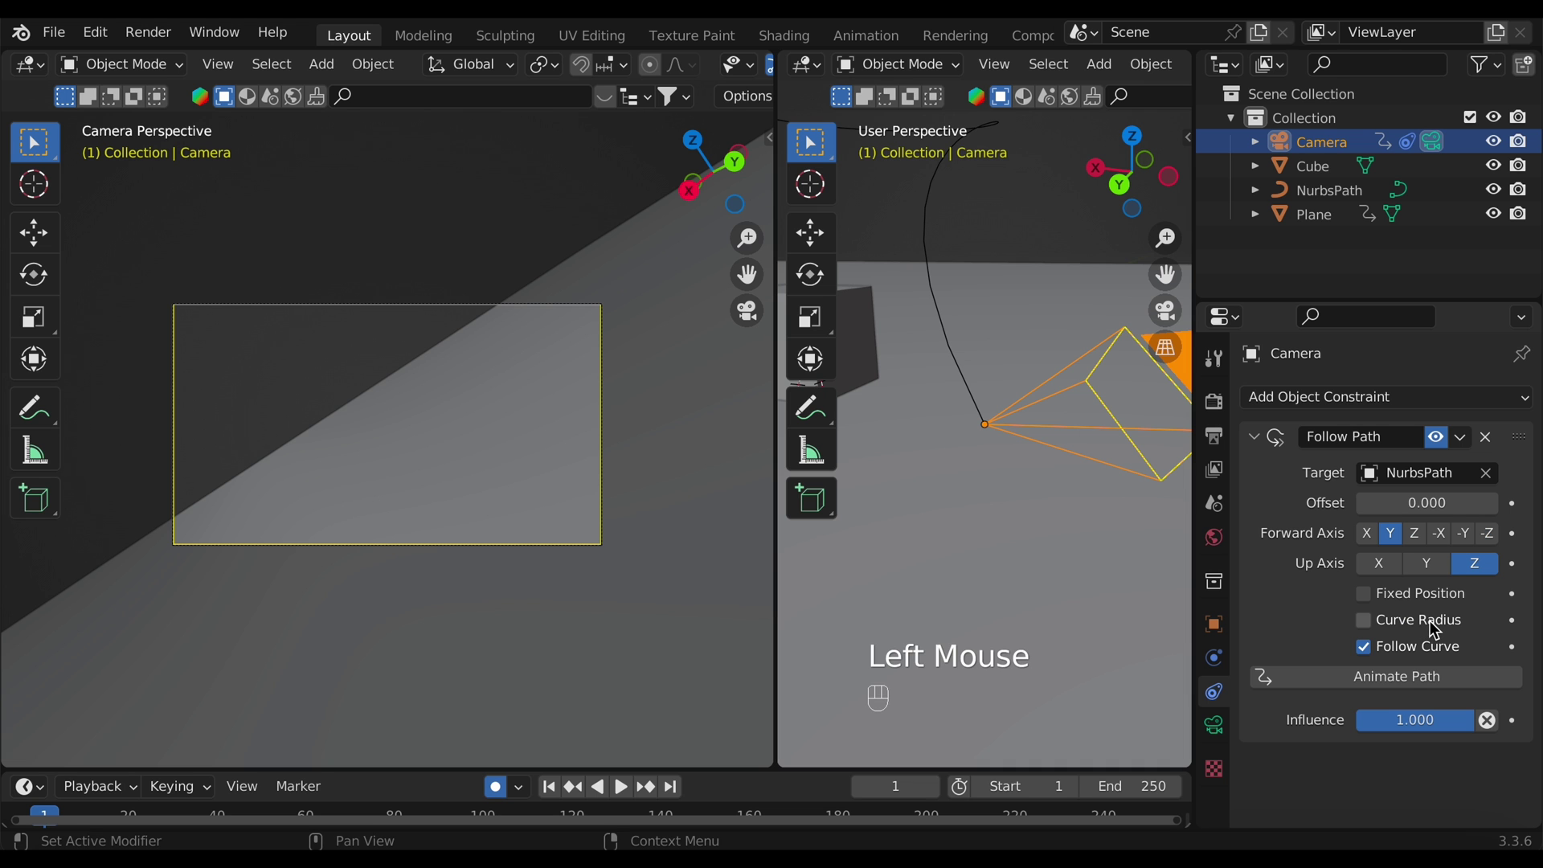
pyautogui.hotkey('shift', 'space')
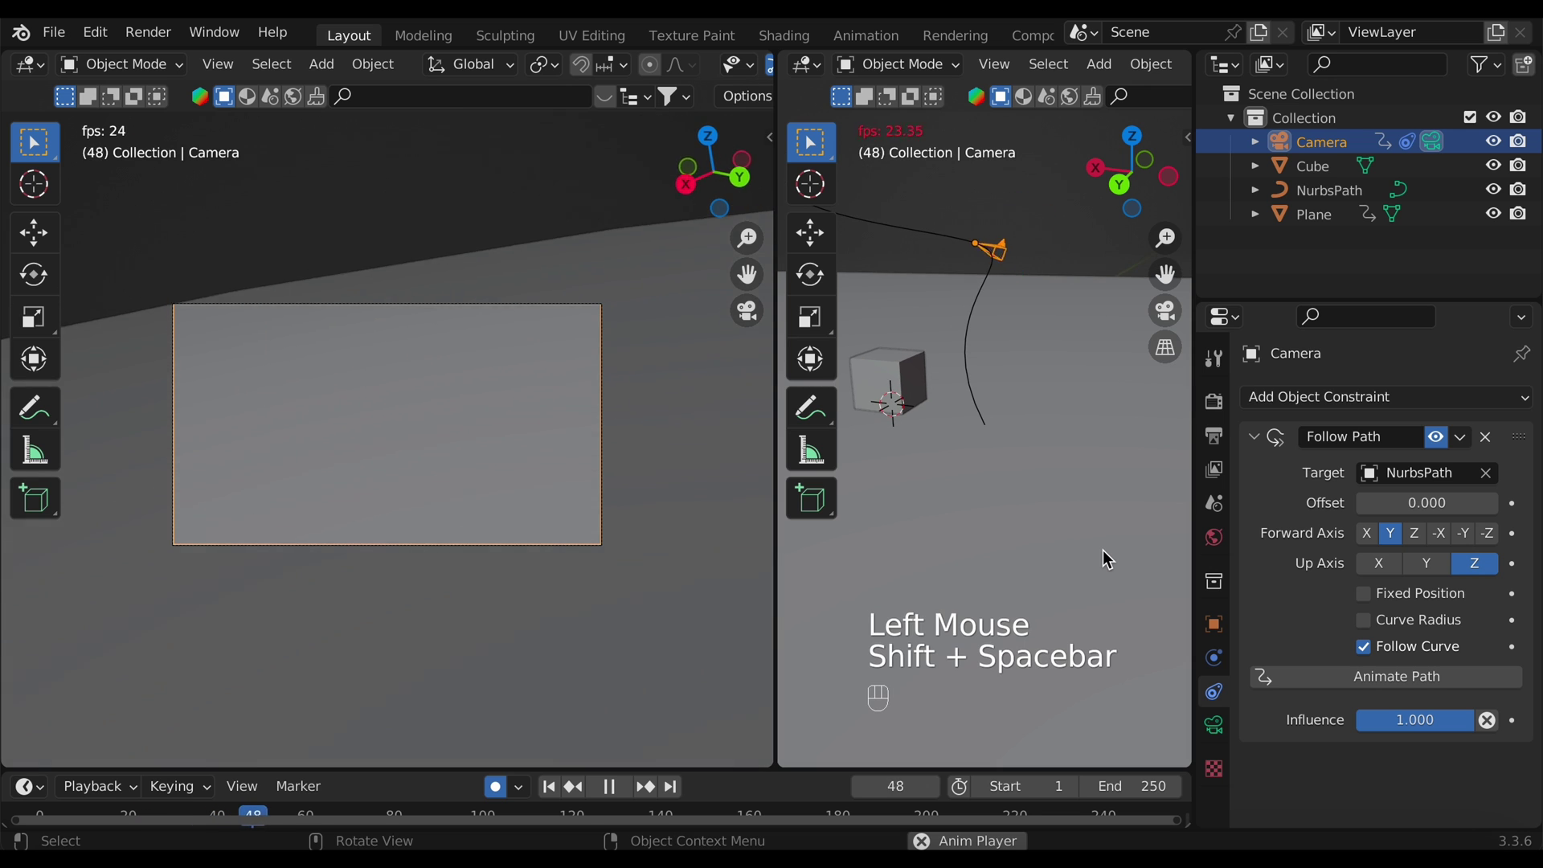
# Step: Check NurbsPath's Path Animation settings, turn off Follow Curve, and replay the camera's motion
pyautogui.press('Escape')
pyautogui.click(957, 554)
pyautogui.click(974, 388)
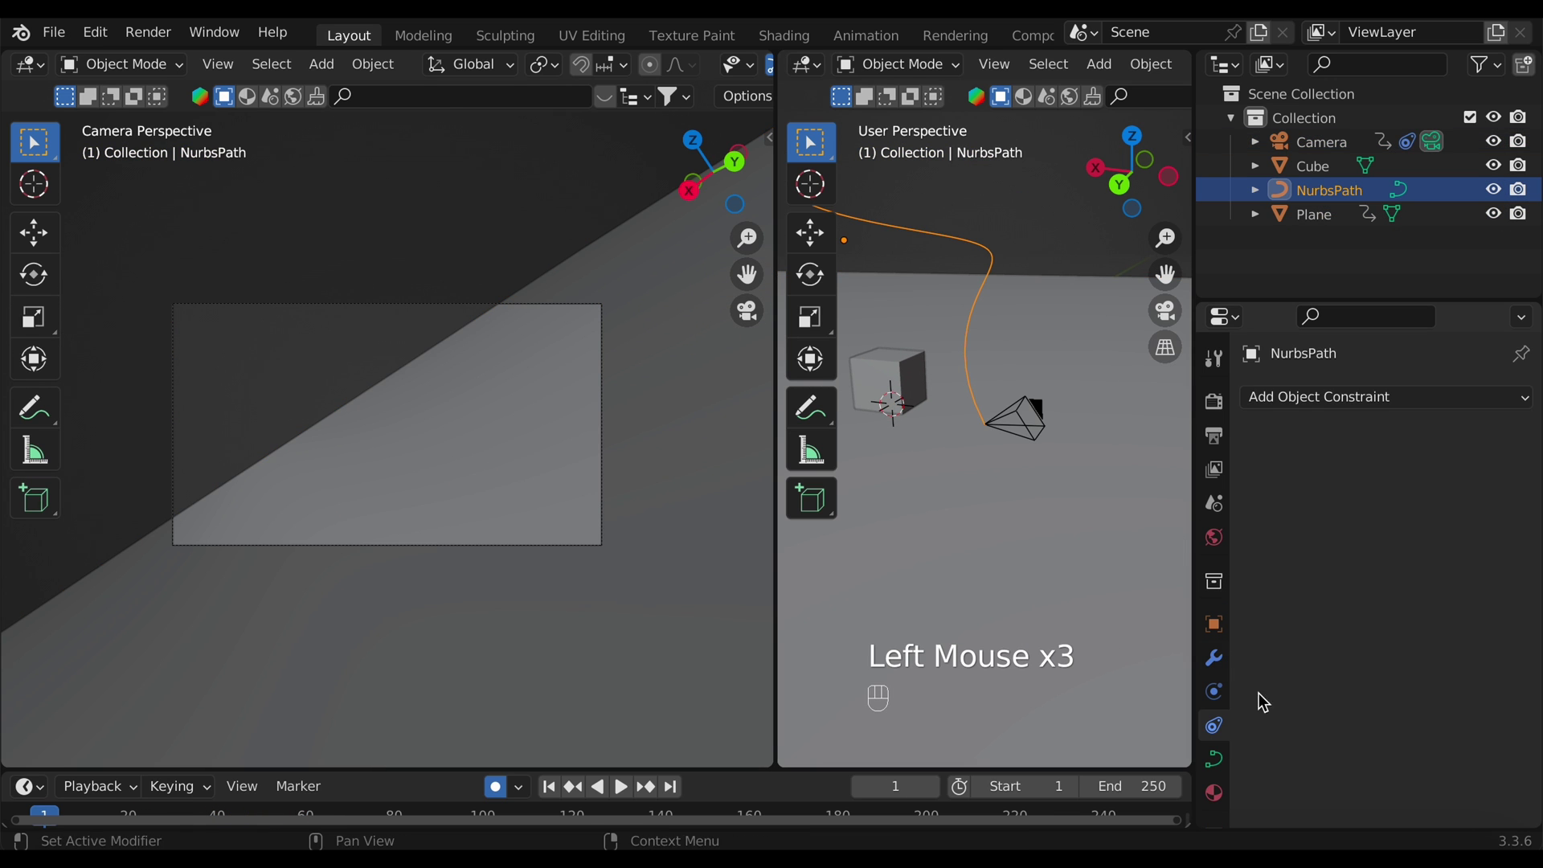
pyautogui.click(1219, 757)
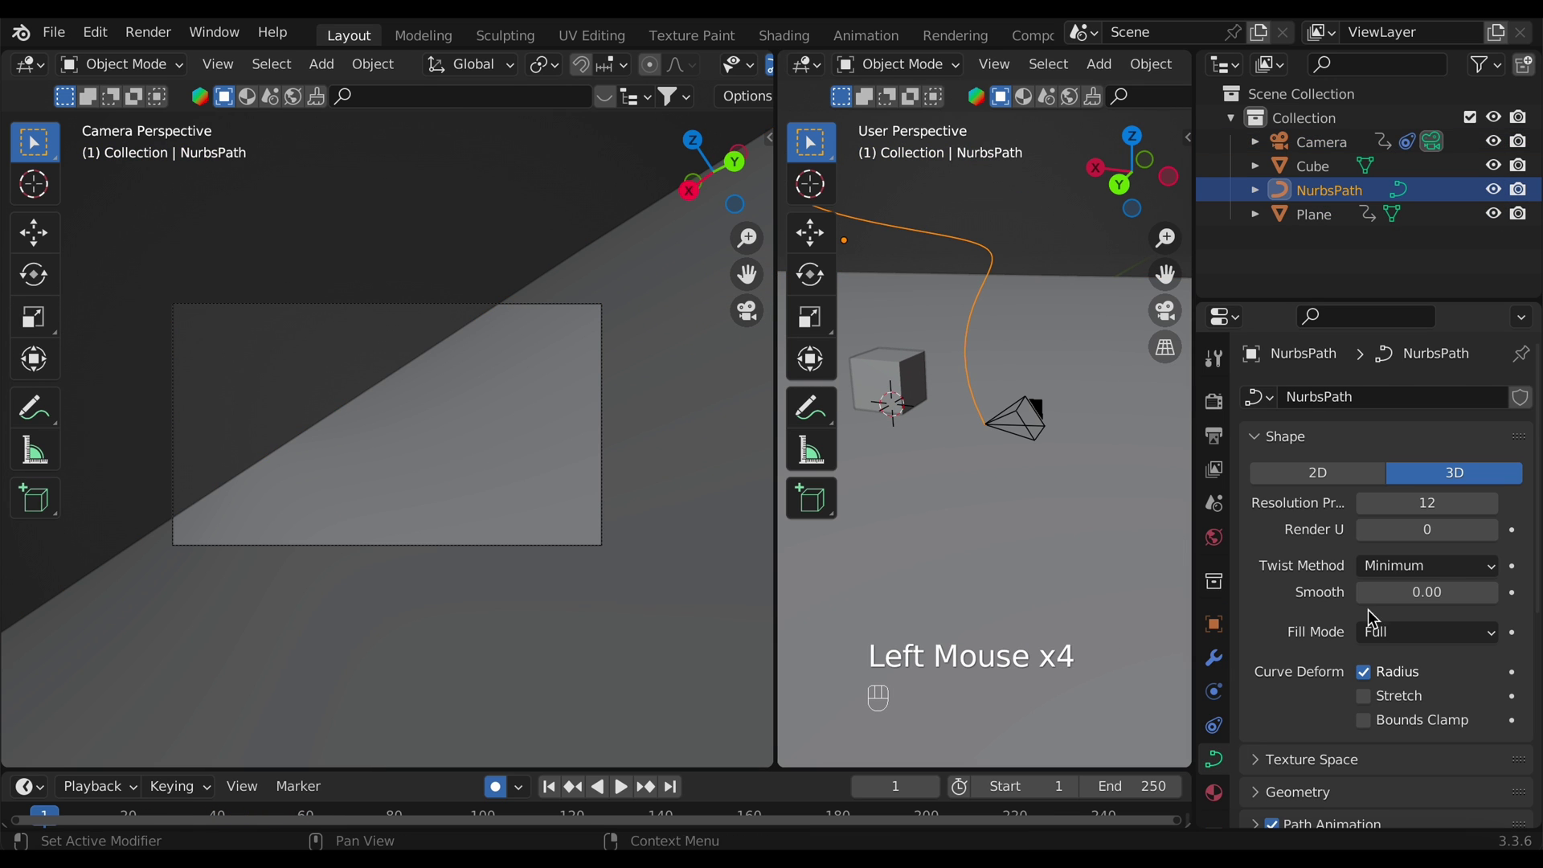
pyautogui.scroll(-5, 1369, 750)
pyautogui.click(1368, 740)
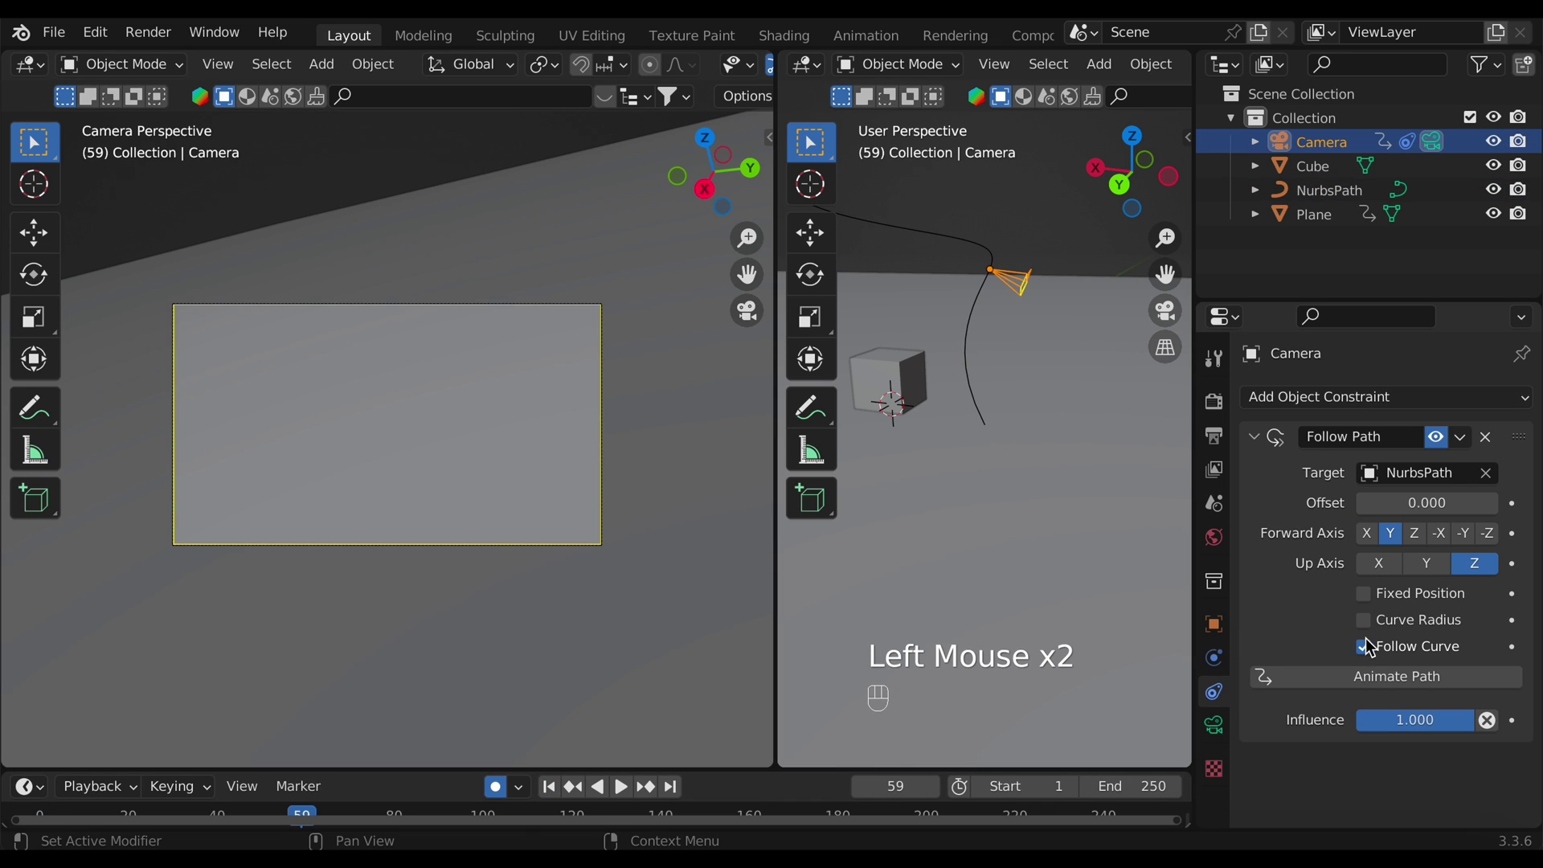
pyautogui.click(1364, 647)
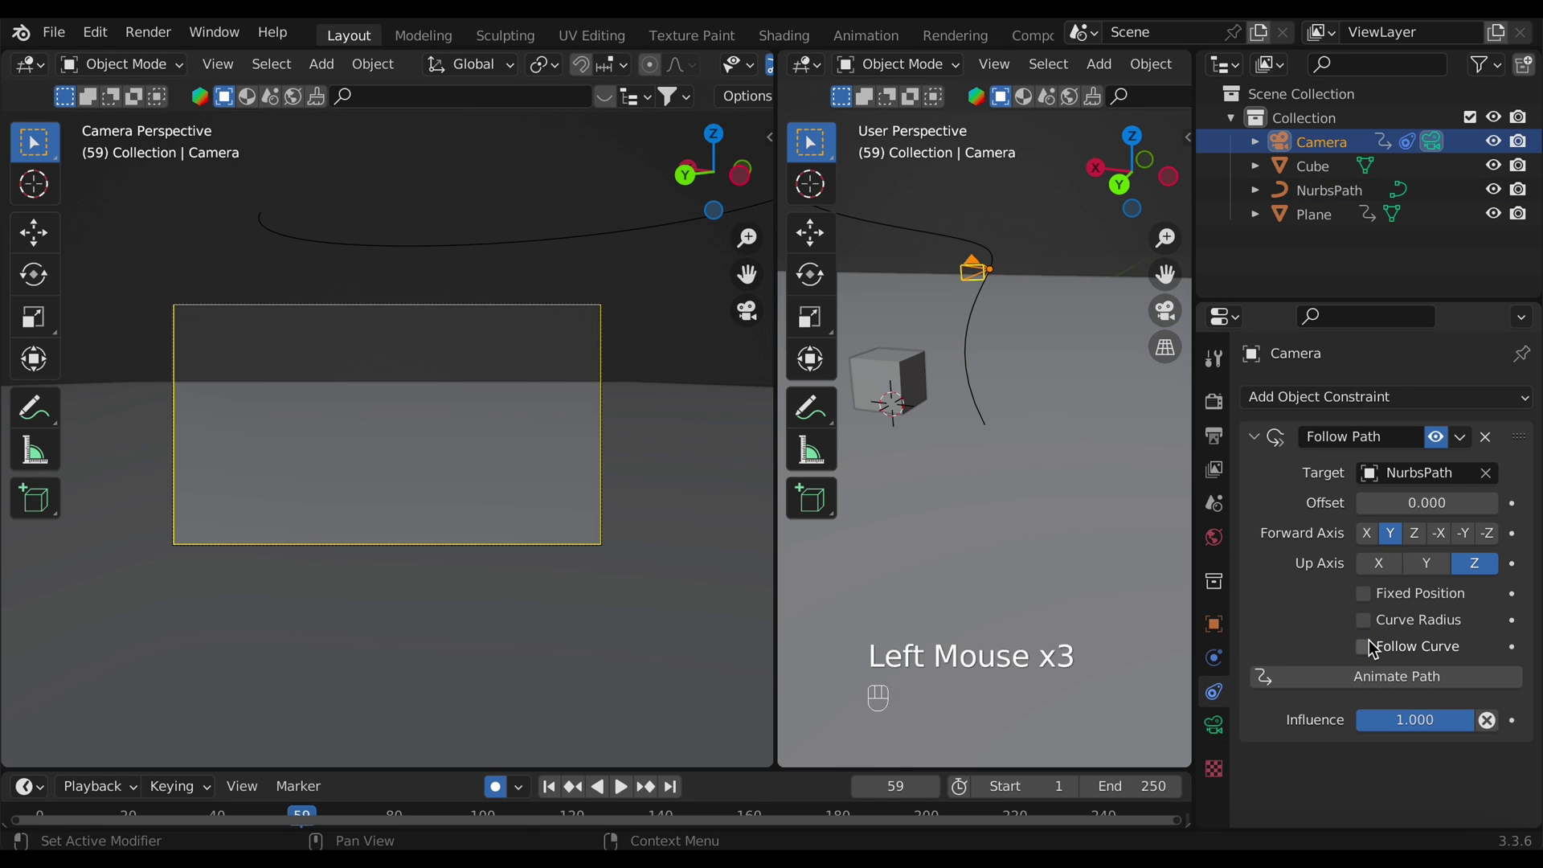
pyautogui.hotkey('shift', 'space')
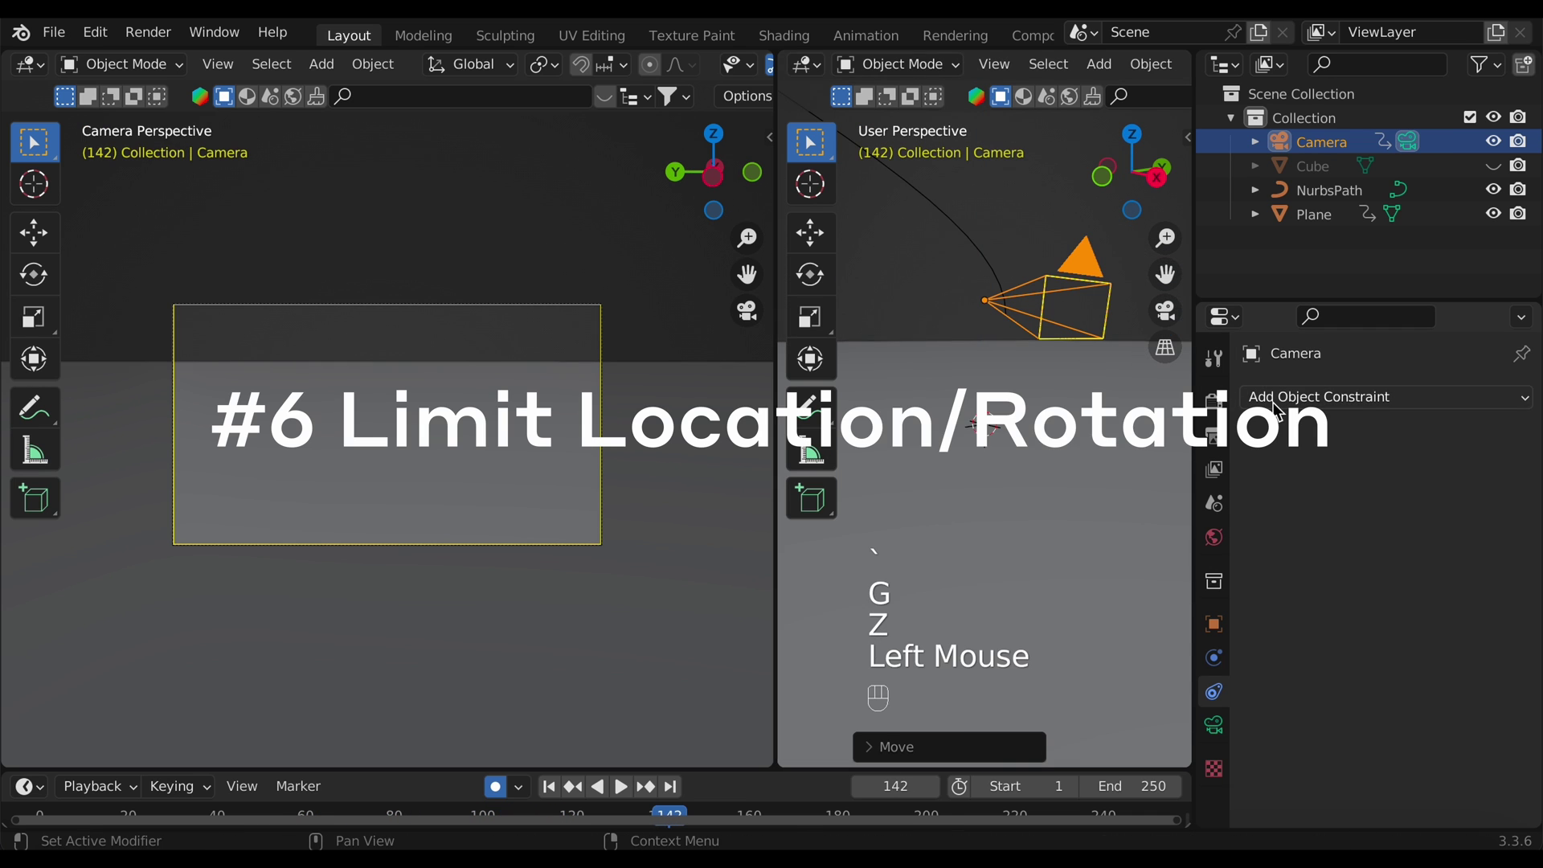
# Step: Add Limit Location (min 0 m; max X 1 m, Y 3 m, Z 3 m) and Limit Rotation, then test them with G
pyautogui.click(1292, 399)
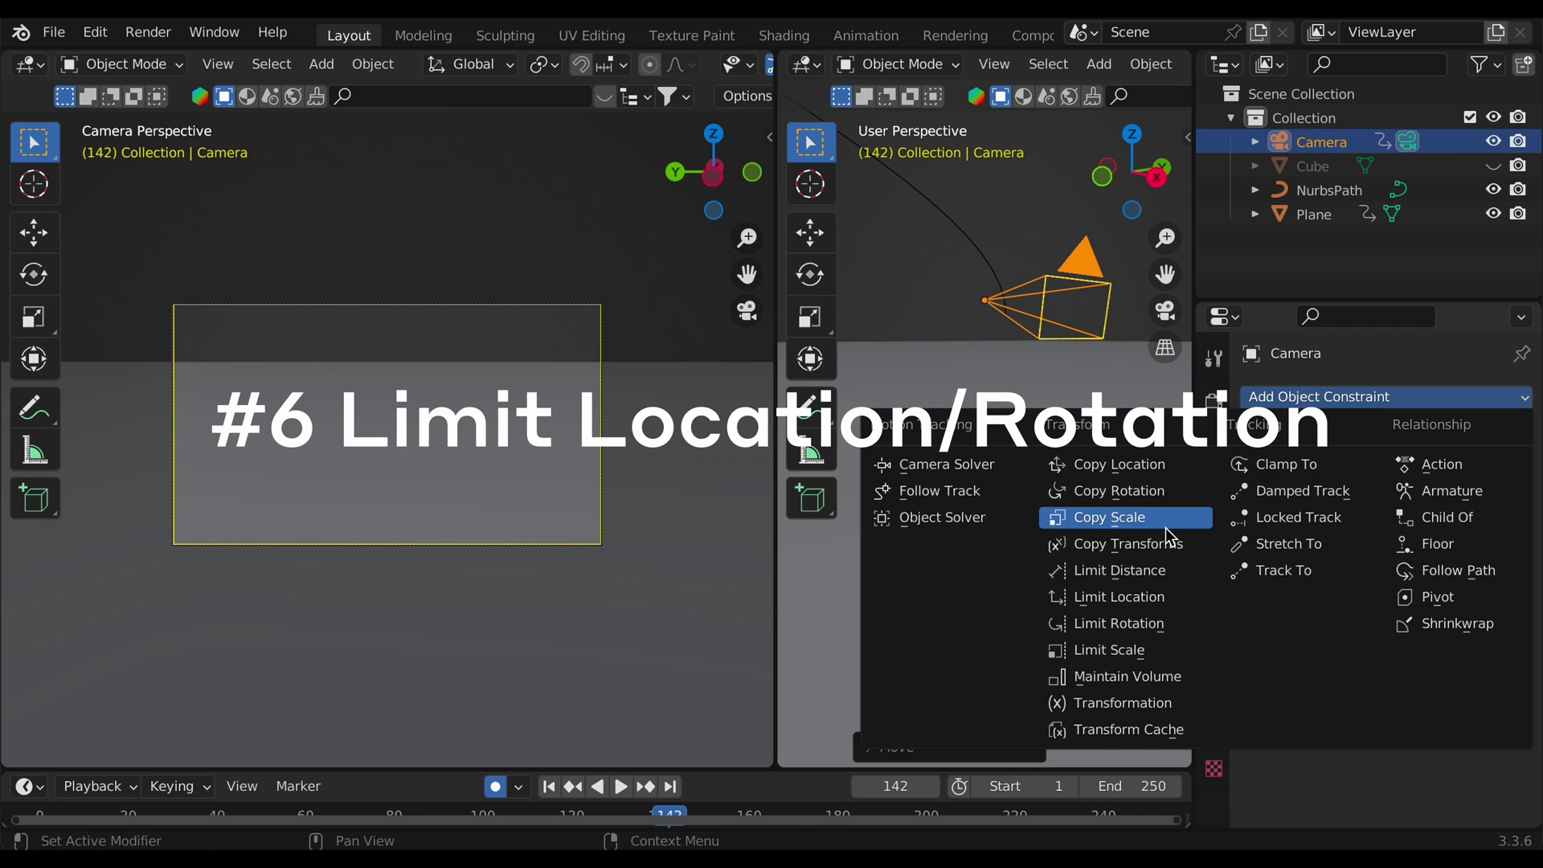
pyautogui.click(1158, 598)
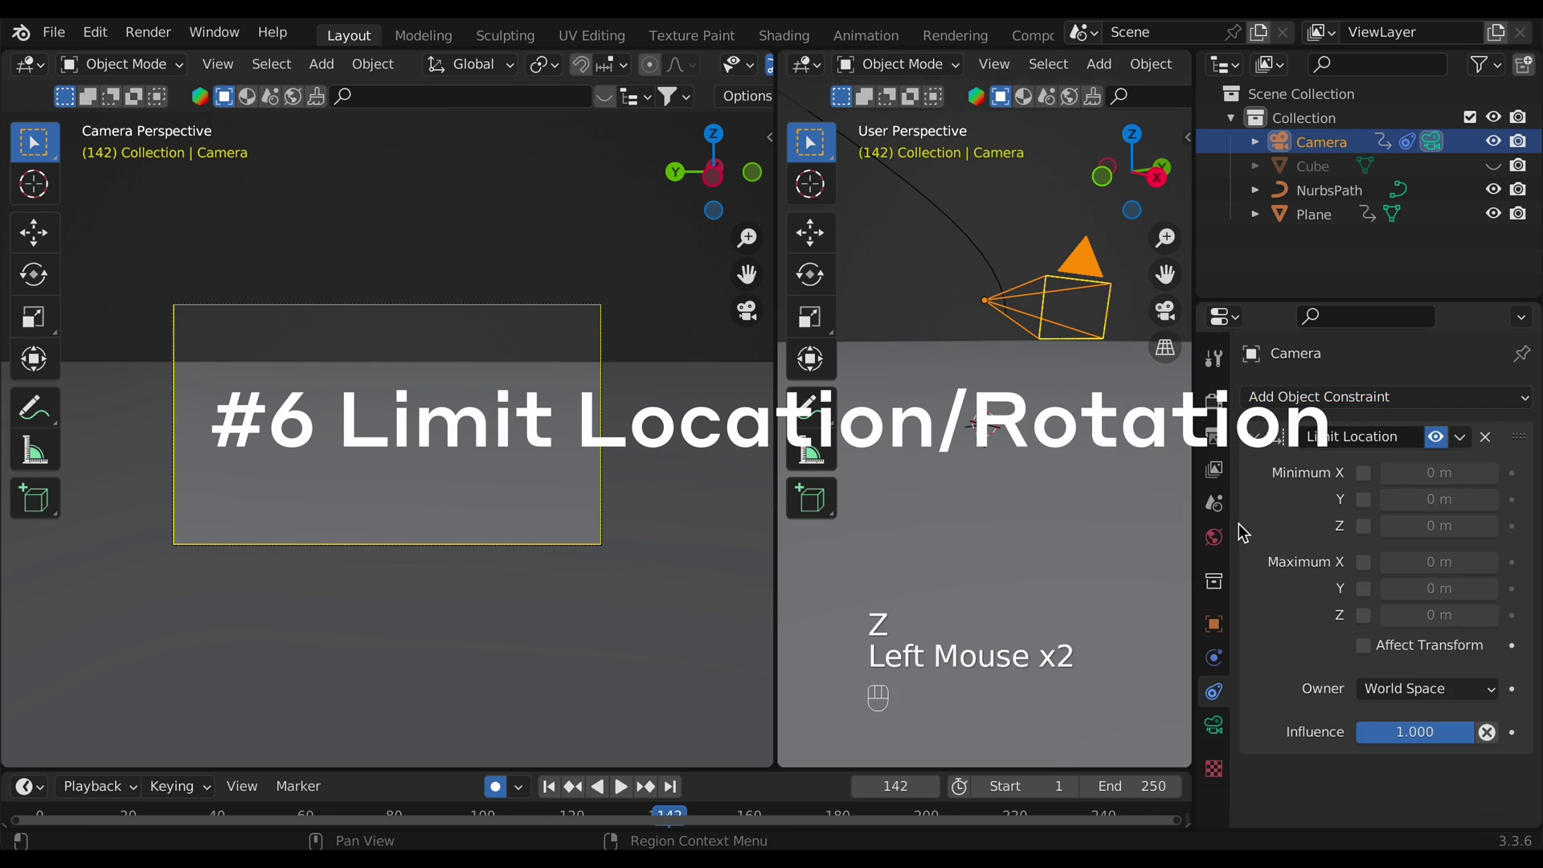
pyautogui.click(1317, 406)
pyautogui.click(1155, 627)
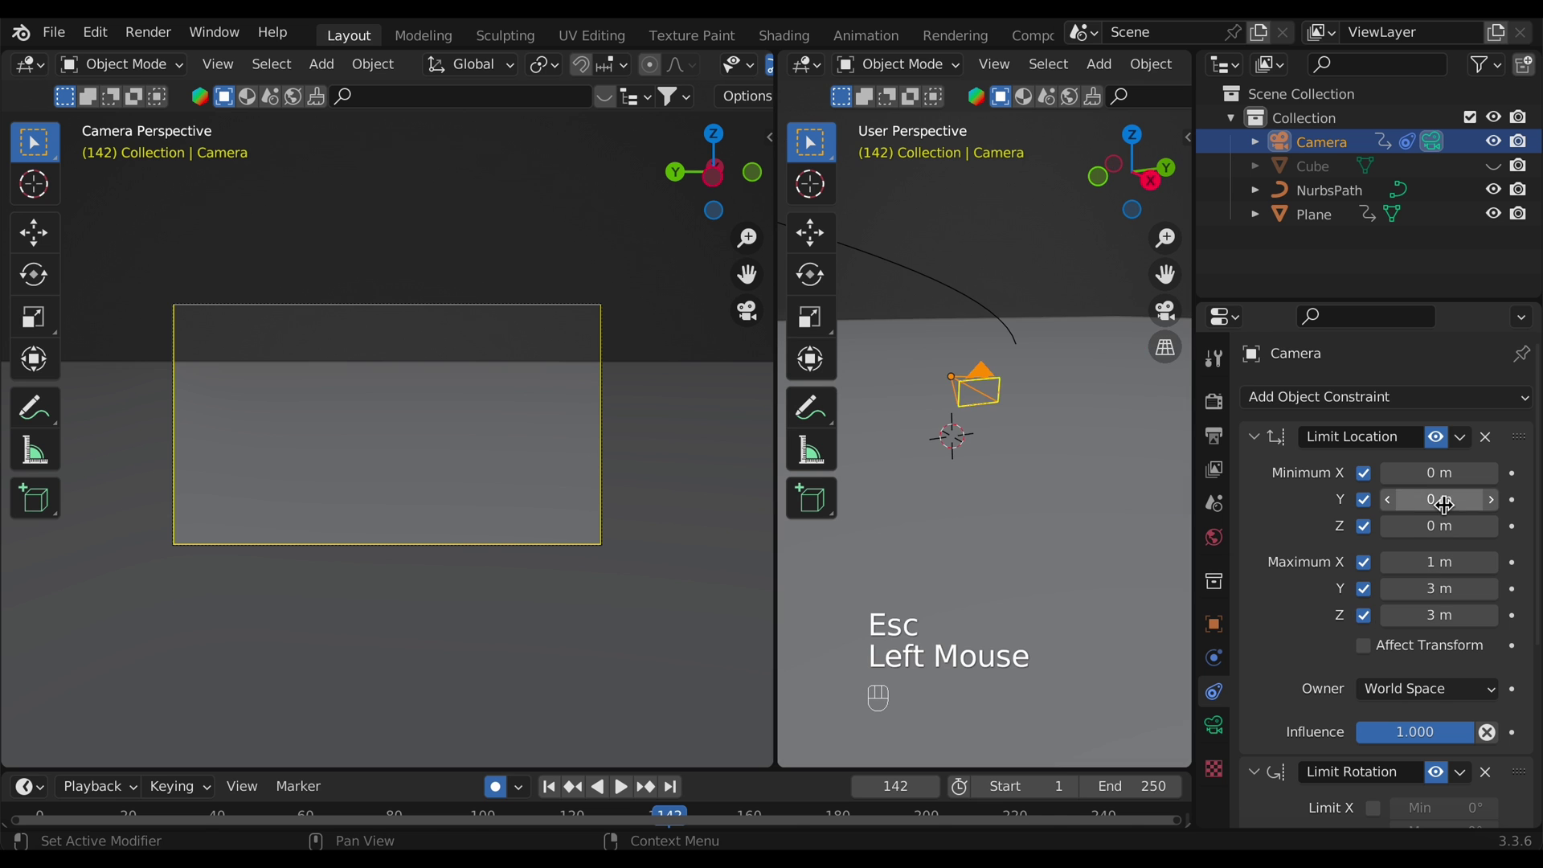
pyautogui.press('g')
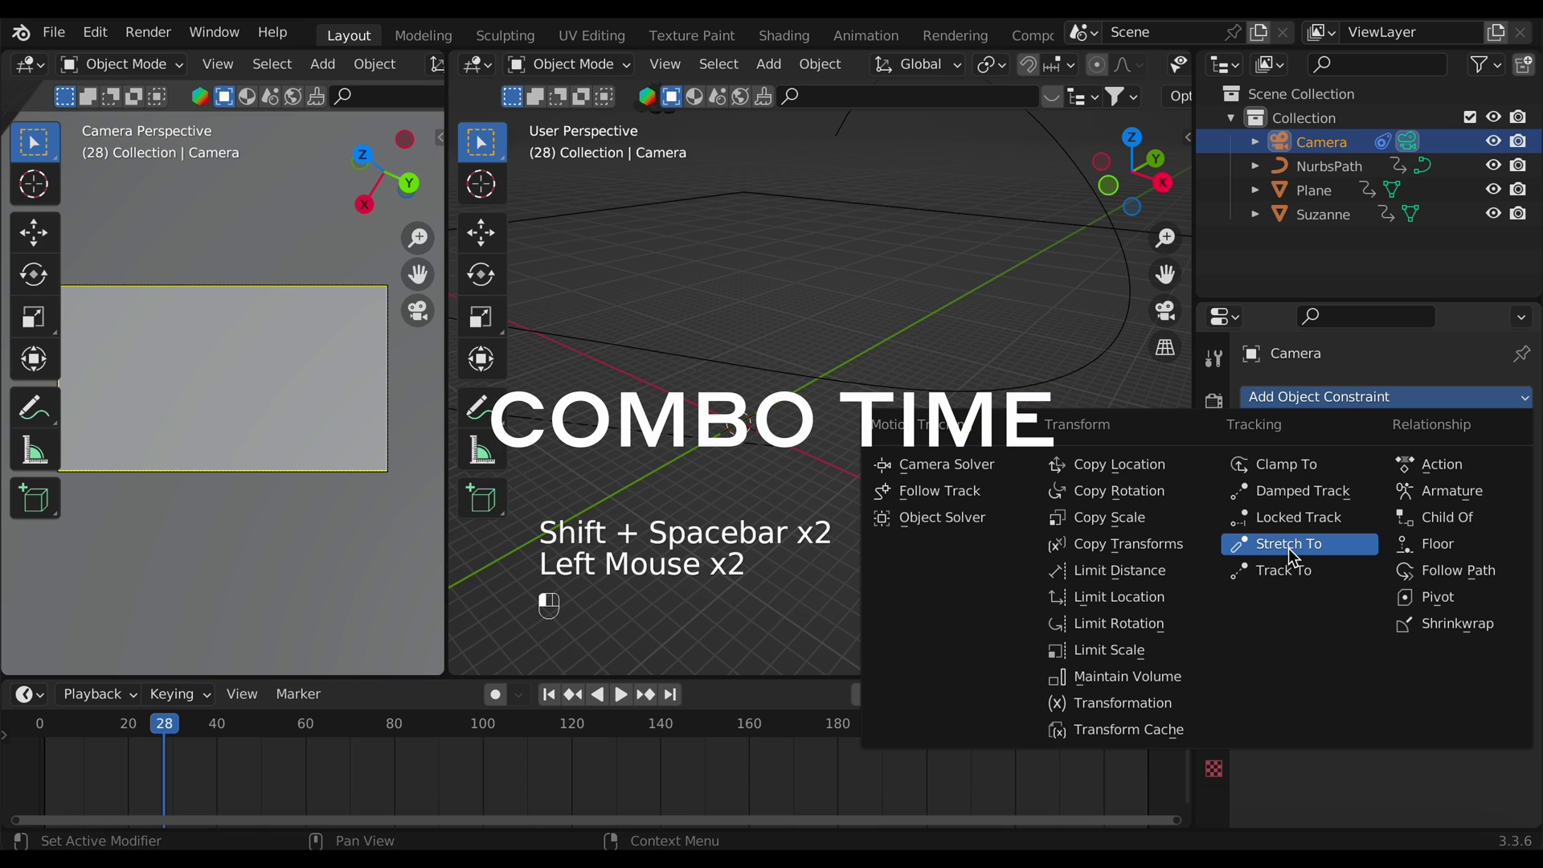
# Step: Add a Track To constraint aimed at Suzanne and preview the shot by playing the animation
pyautogui.click(1295, 575)
pyautogui.click(1400, 792)
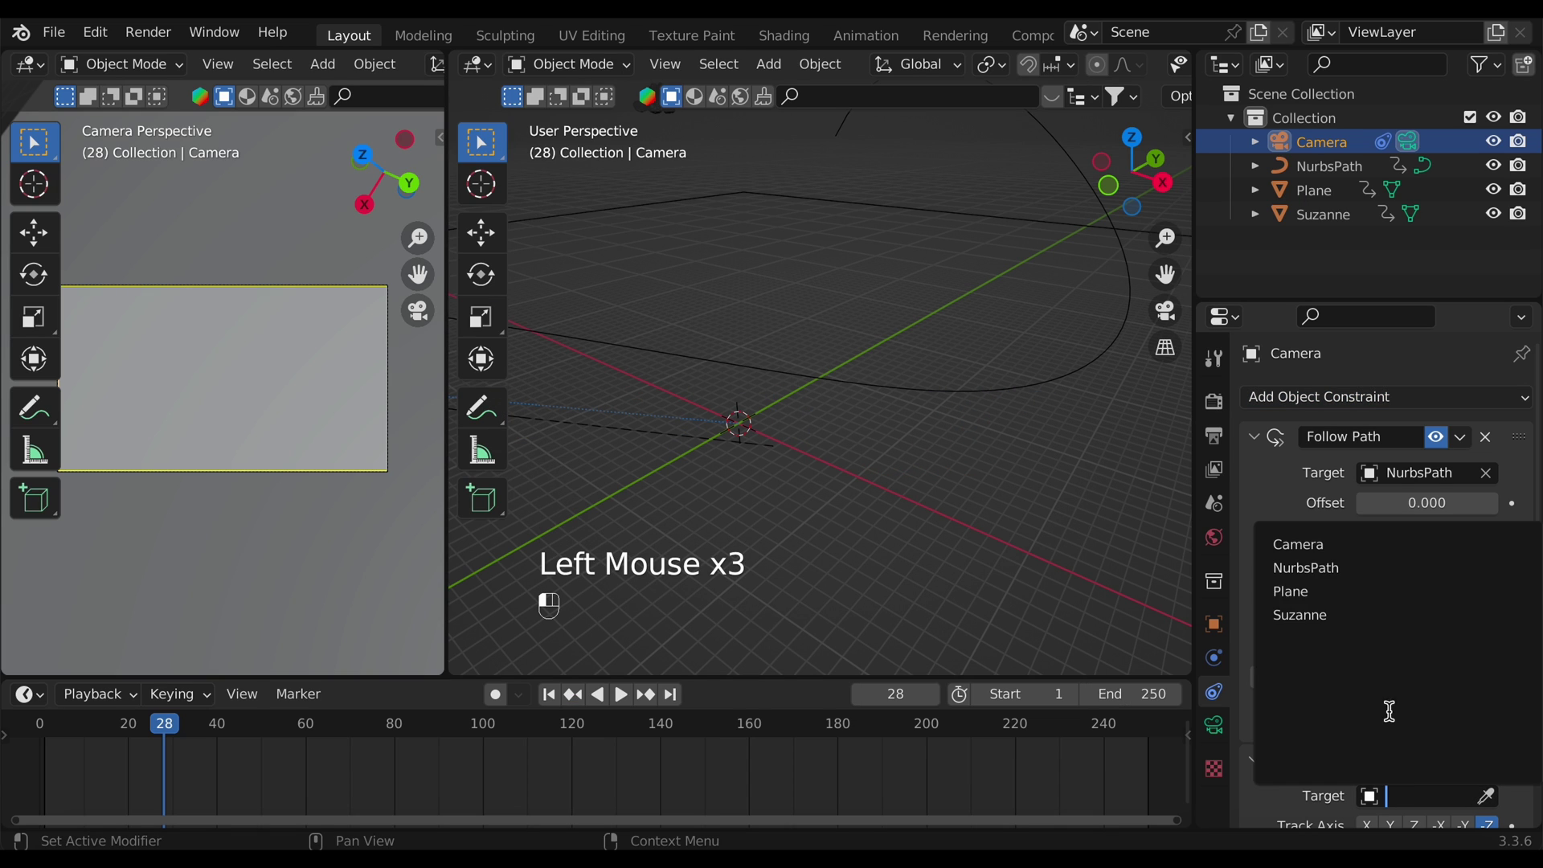
pyautogui.click(1317, 615)
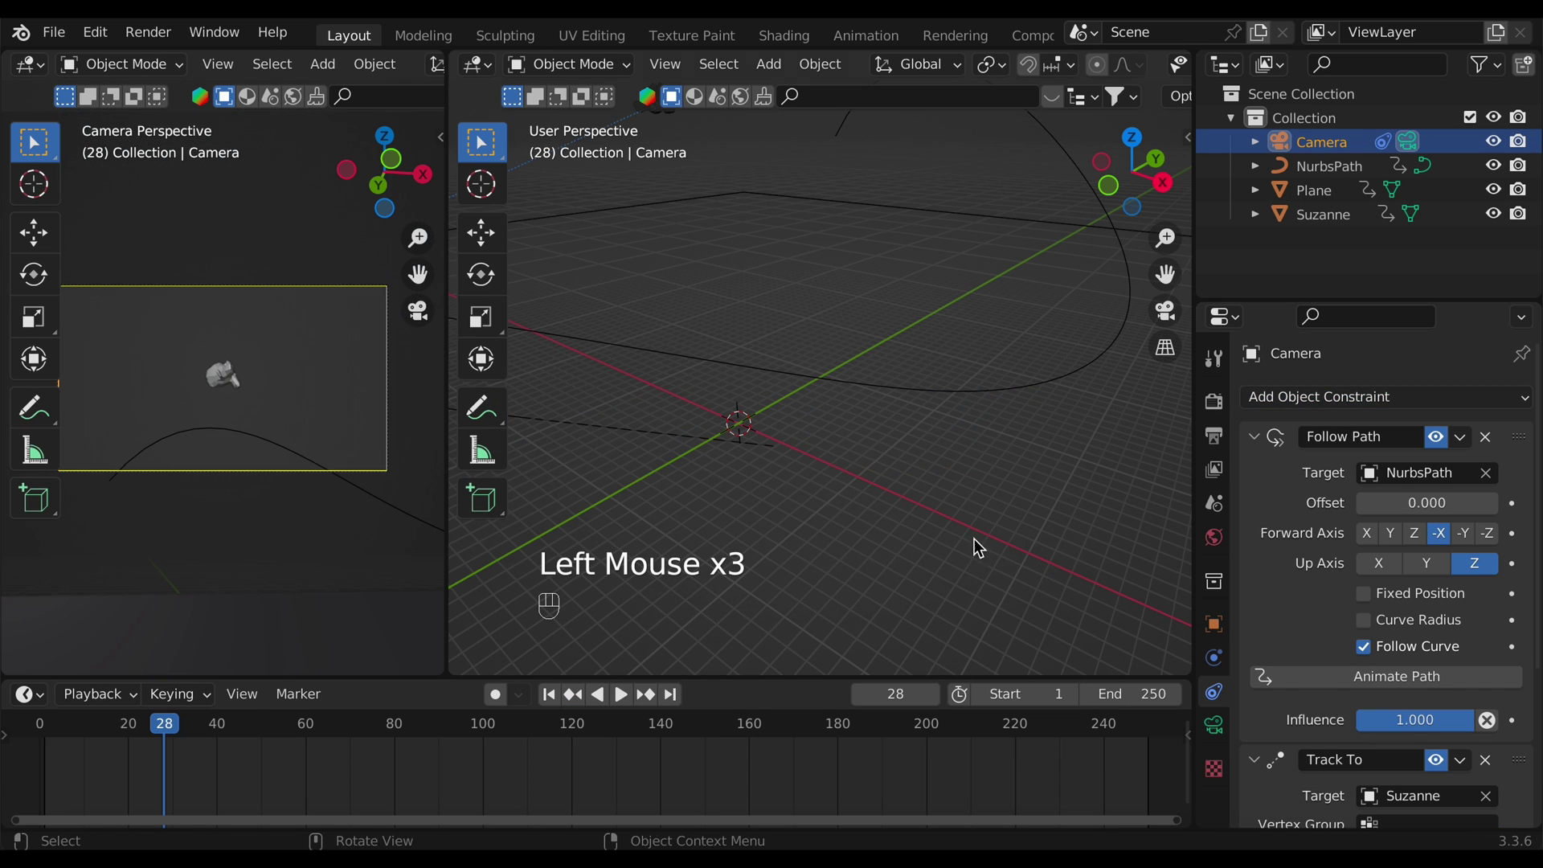
pyautogui.hotkey('shift', 'space')
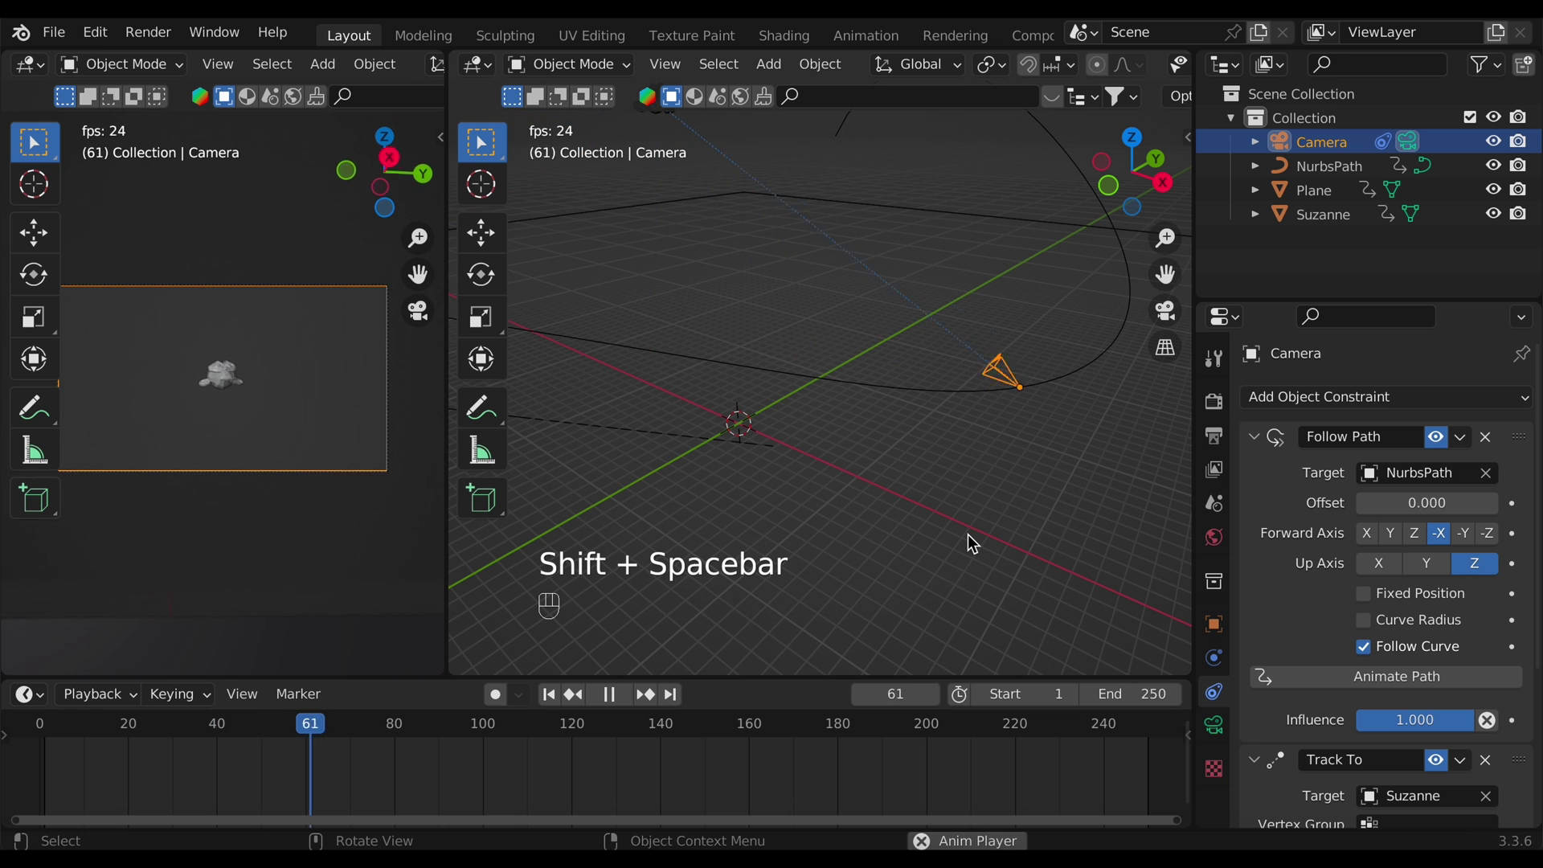
pyautogui.keyDown('shift'); pyautogui.scroll(3, 967, 545); pyautogui.keyUp('shift')
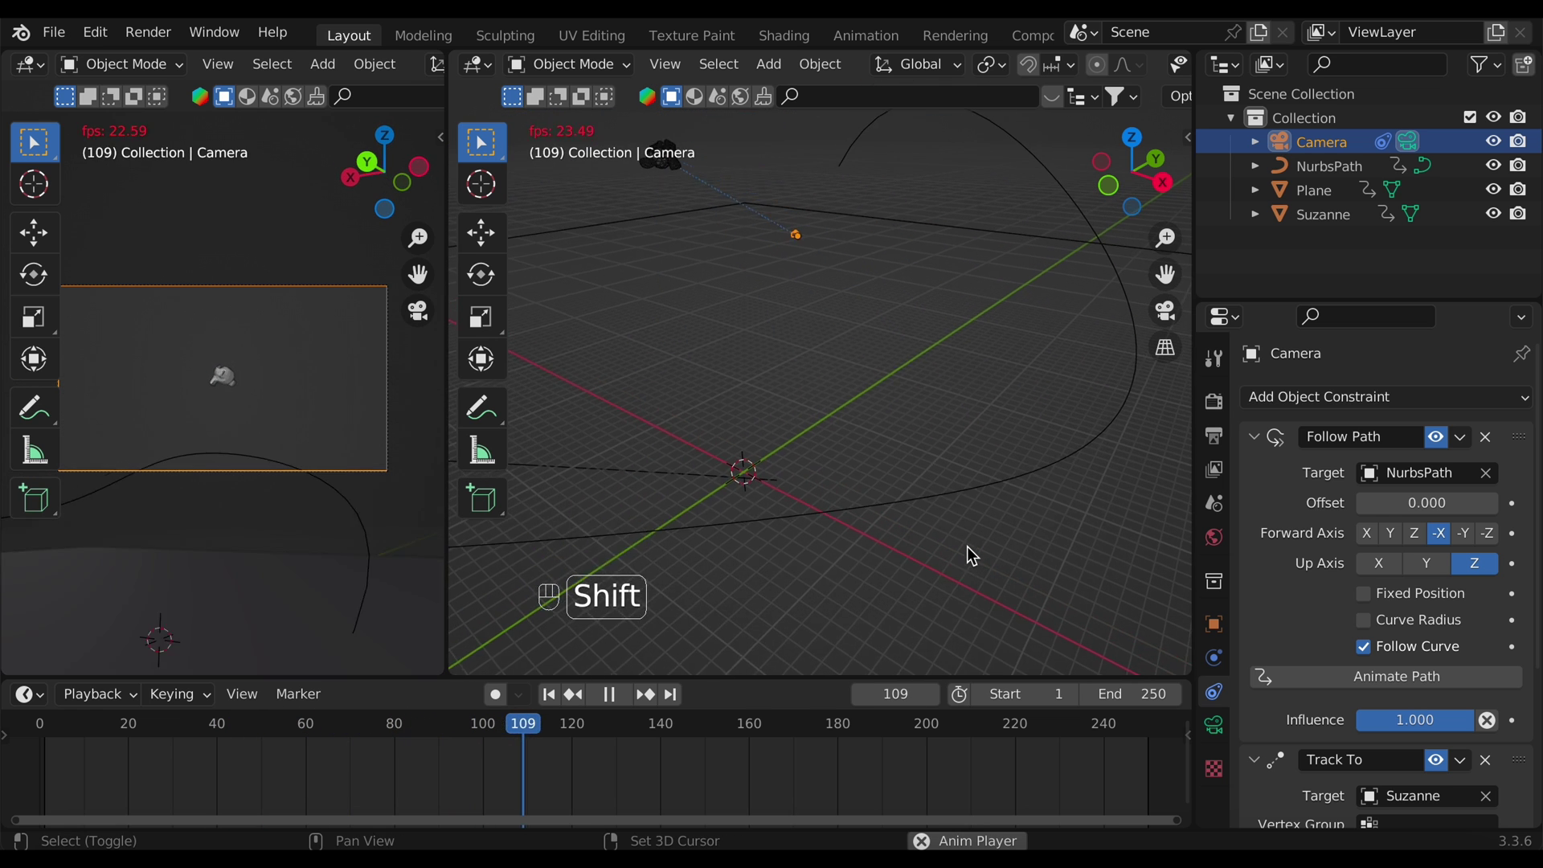
pyautogui.keyDown('ctrl'); pyautogui.scroll(3, 967, 545); pyautogui.keyUp('ctrl')
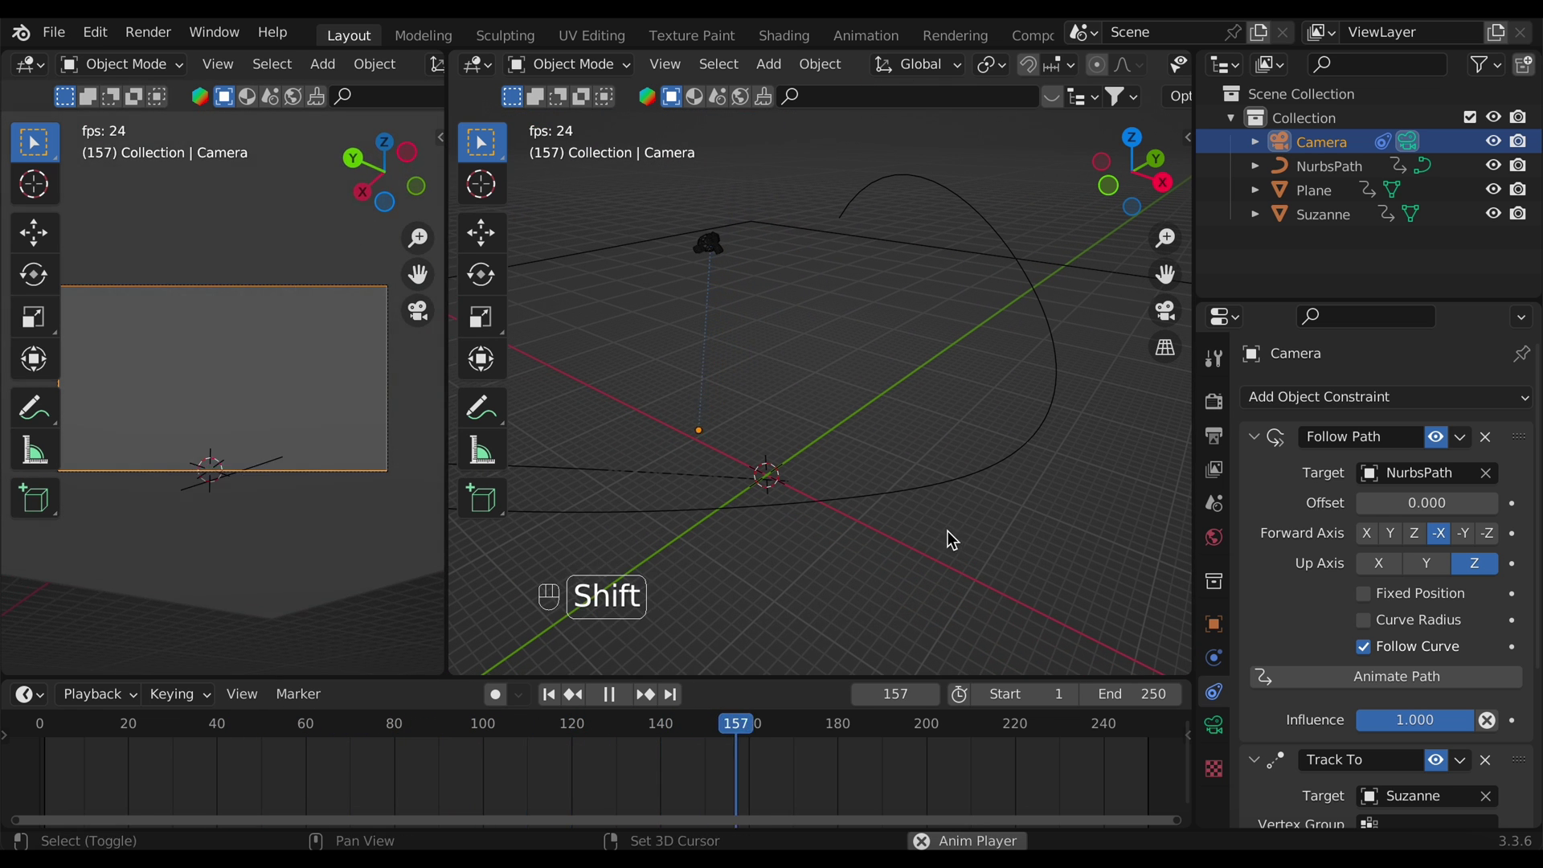
pyautogui.hotkey('shift', 'space')
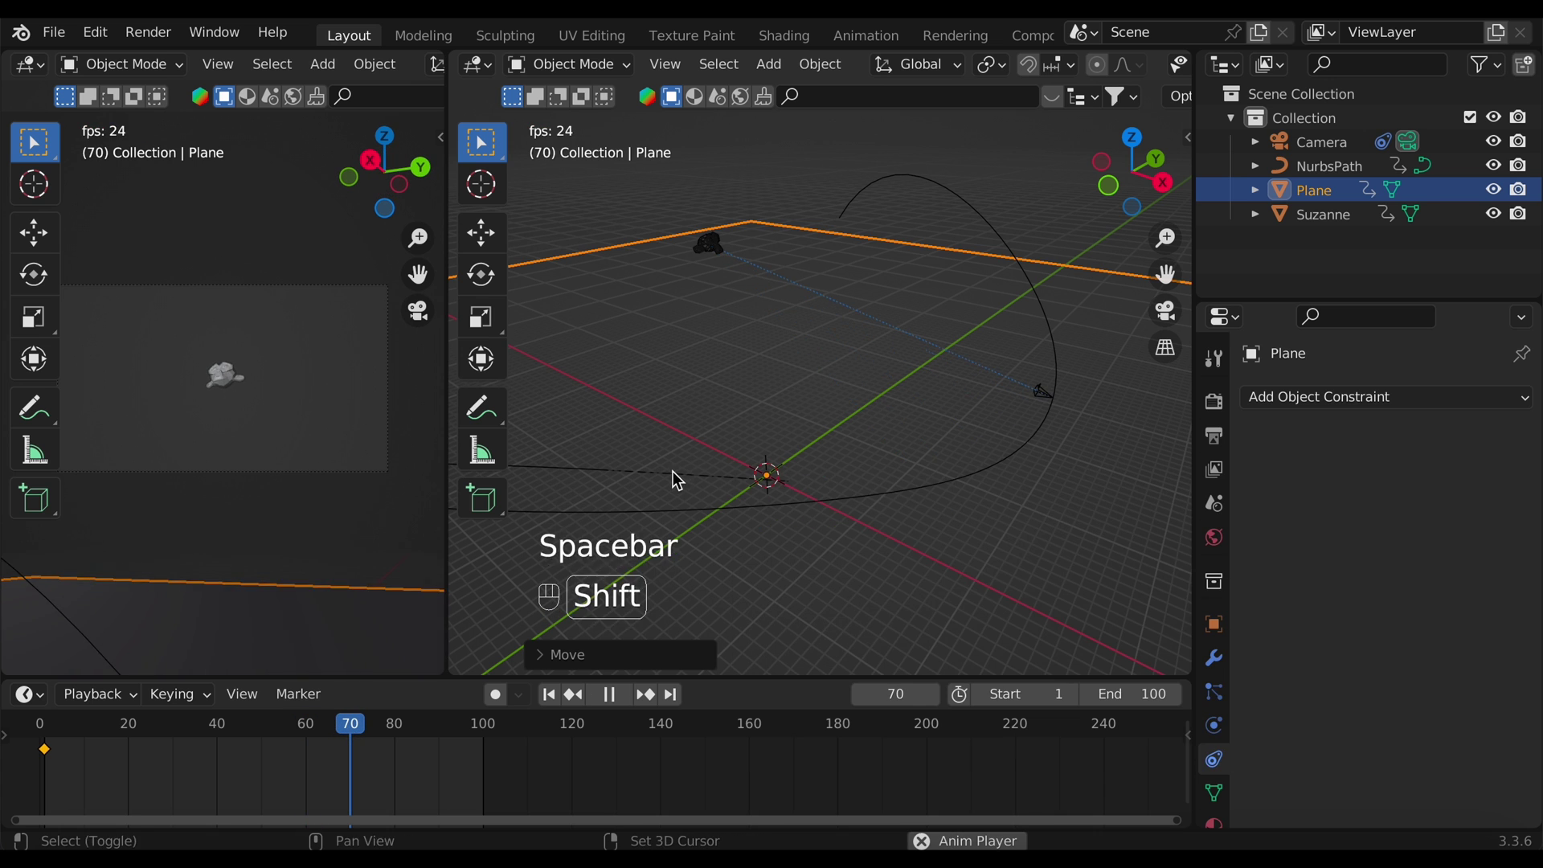
pyautogui.hotkey('shift', 'space')
# Step: Select a control point of the NurbsPath curve in Edit Mode
pyautogui.click(676, 475)
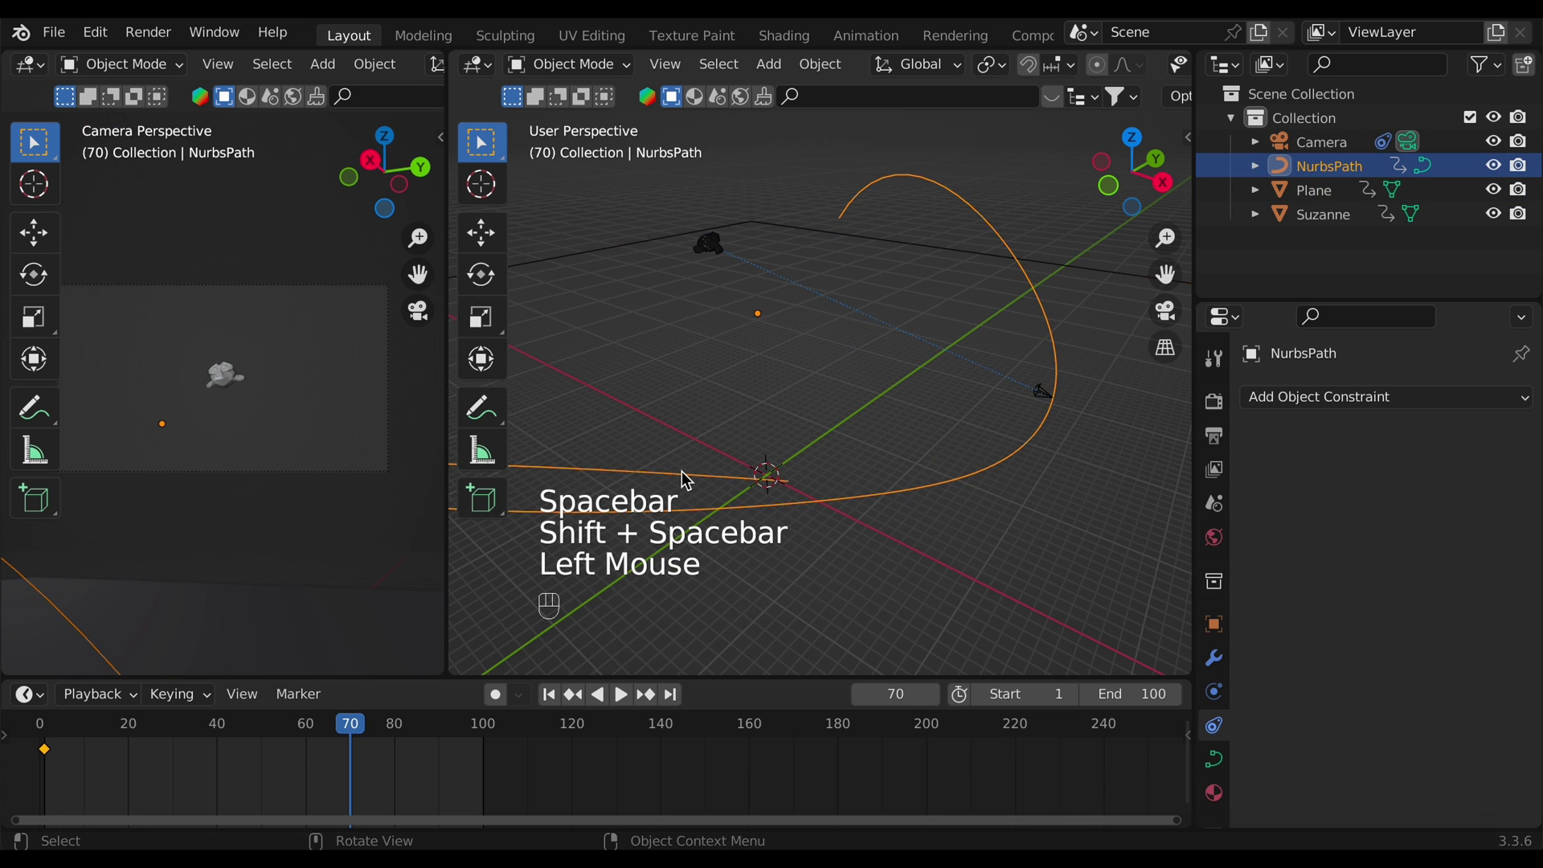
pyautogui.moveTo(678, 479); pyautogui.dragTo(683, 481, button='middle')
pyautogui.press('Tab')
pyautogui.click(963, 635)
# Step: Move the selected NurbsPath control point and replay the animation along the reshaped path
pyautogui.press('g')
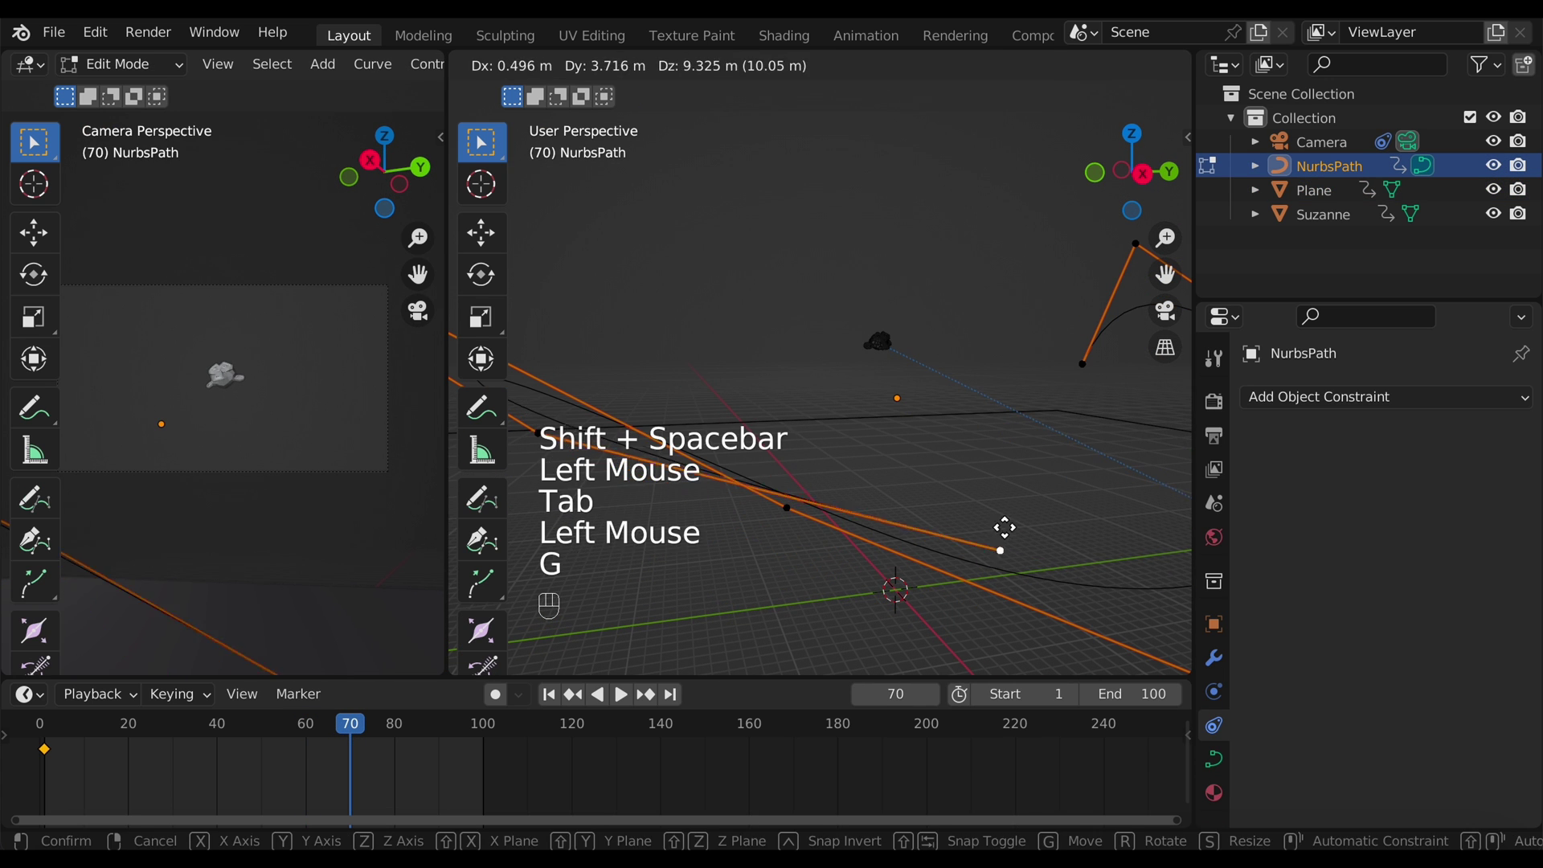
pyautogui.click(989, 499)
pyautogui.hotkey('shift', 'space')
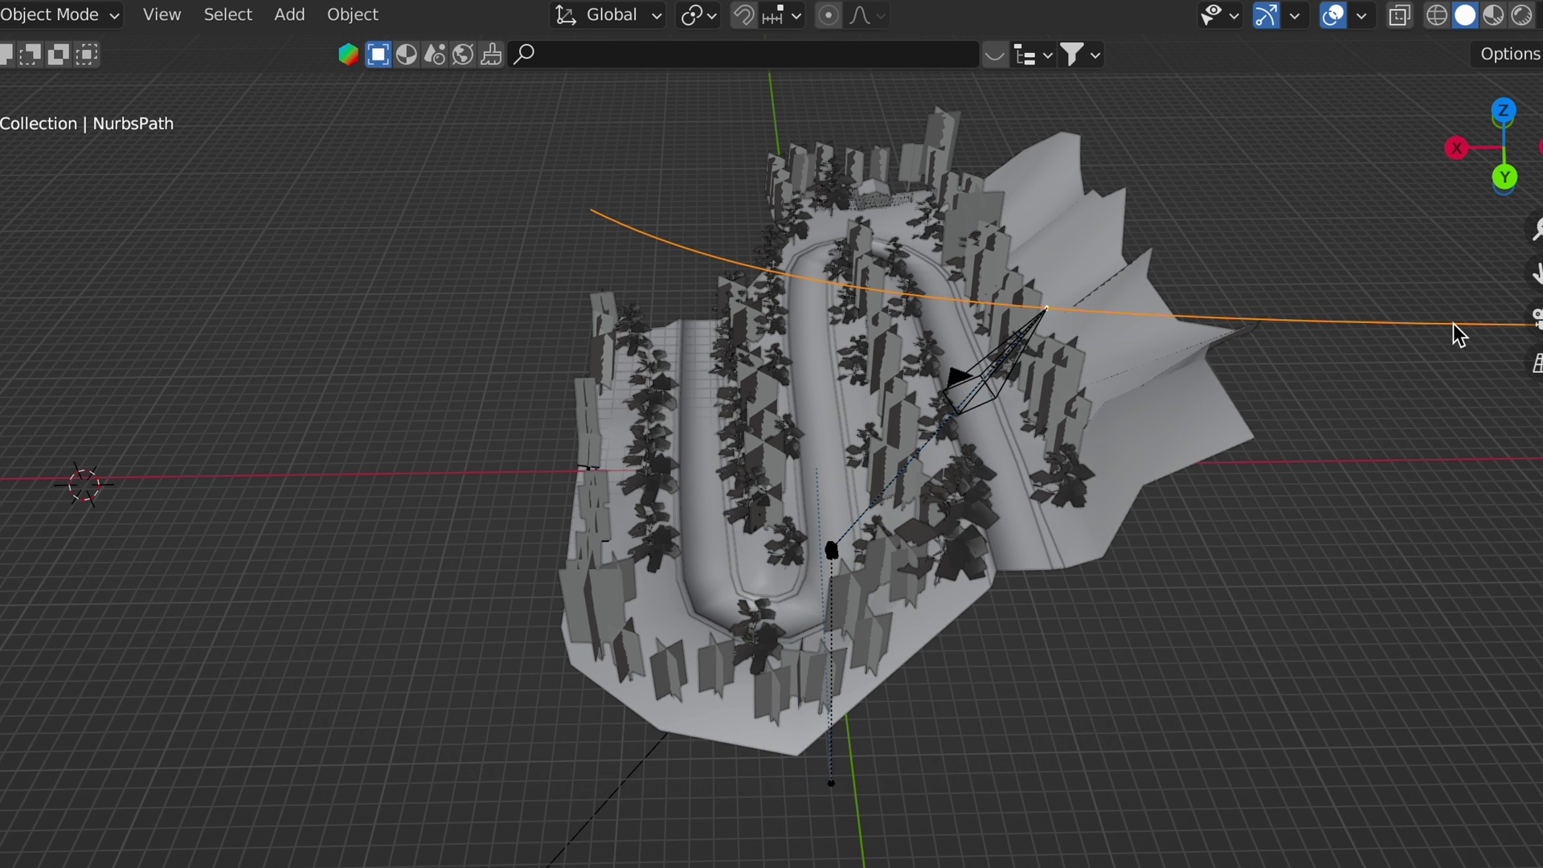